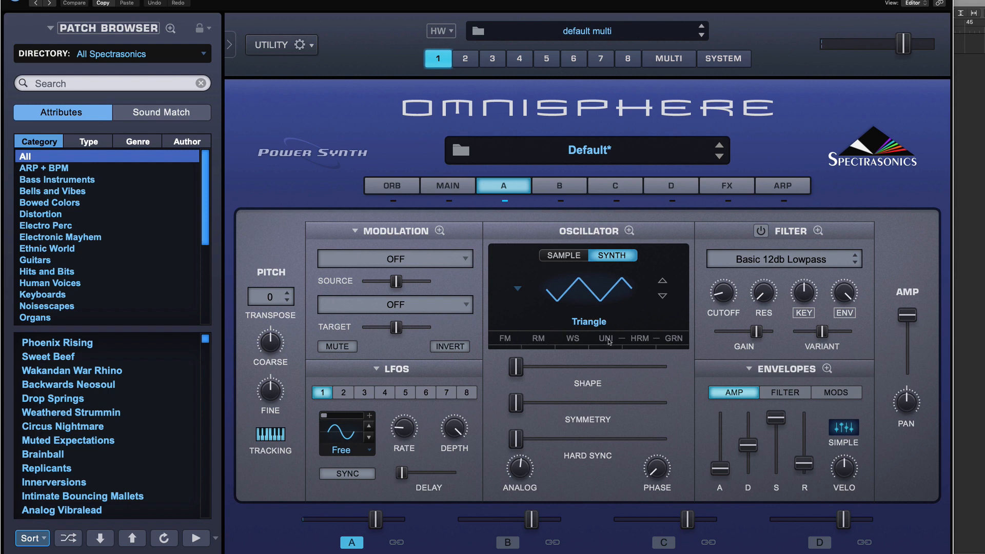
Try enabling oscillator unison with added depth, then switch unison off and close the oscillator zoom.
click(607, 340)
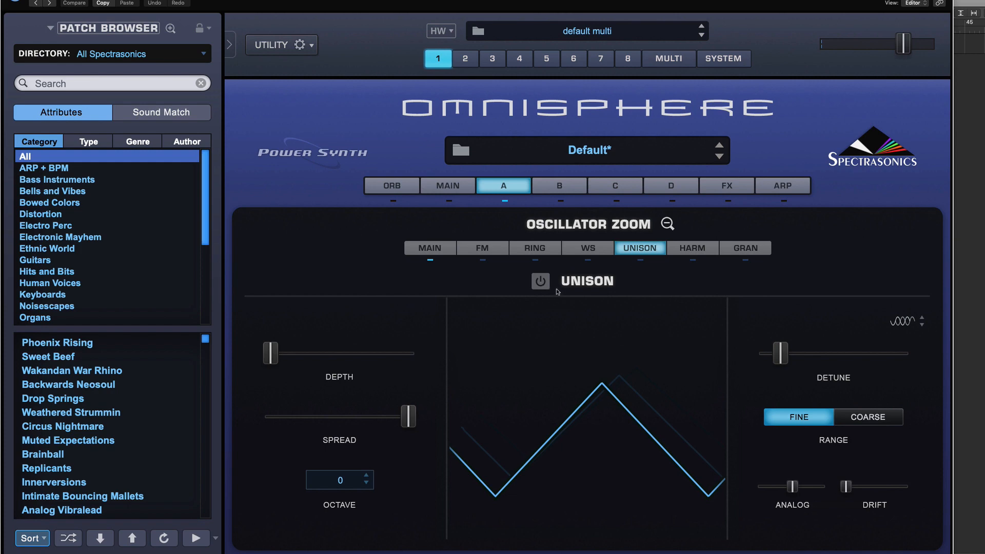
click(540, 282)
drag(270, 353, 306, 354)
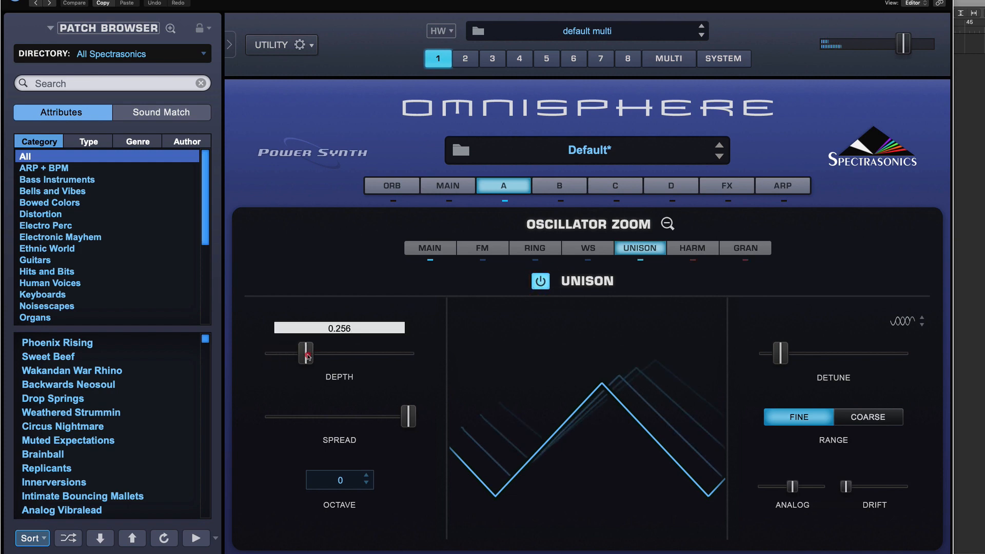
click(540, 282)
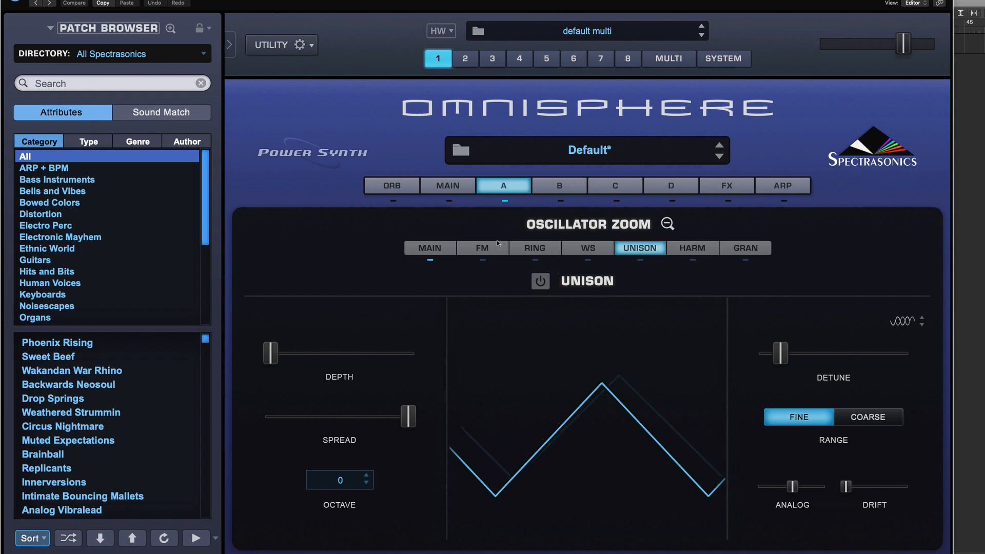
click(668, 224)
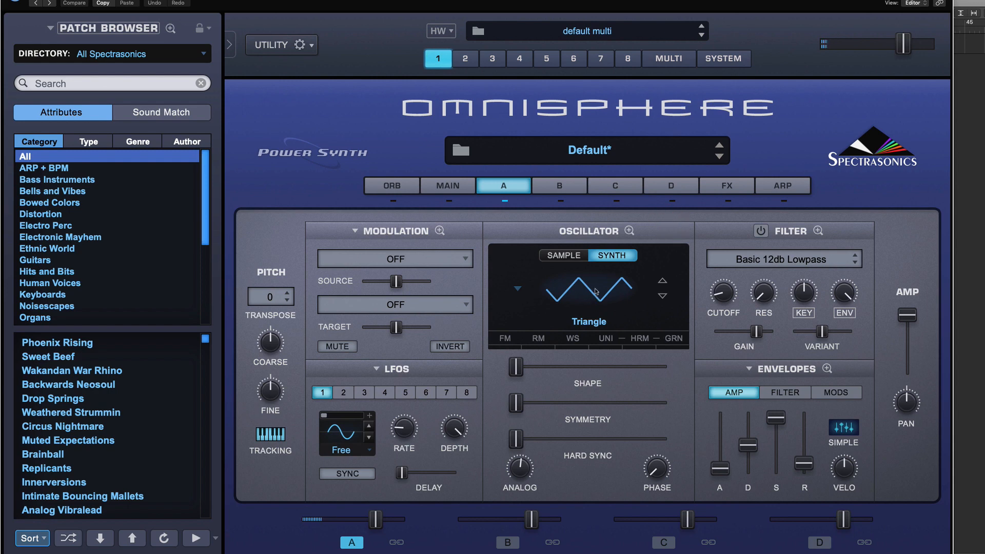
Open the oscillator zoom and compare the FM and Ring modulation pages.
click(630, 231)
click(481, 247)
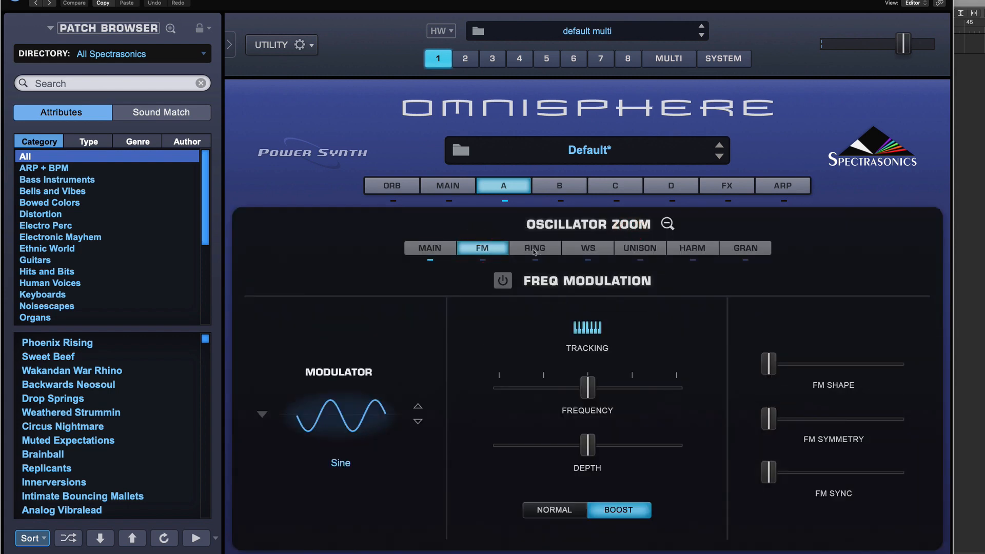
click(534, 251)
click(496, 250)
click(523, 251)
click(494, 251)
click(527, 251)
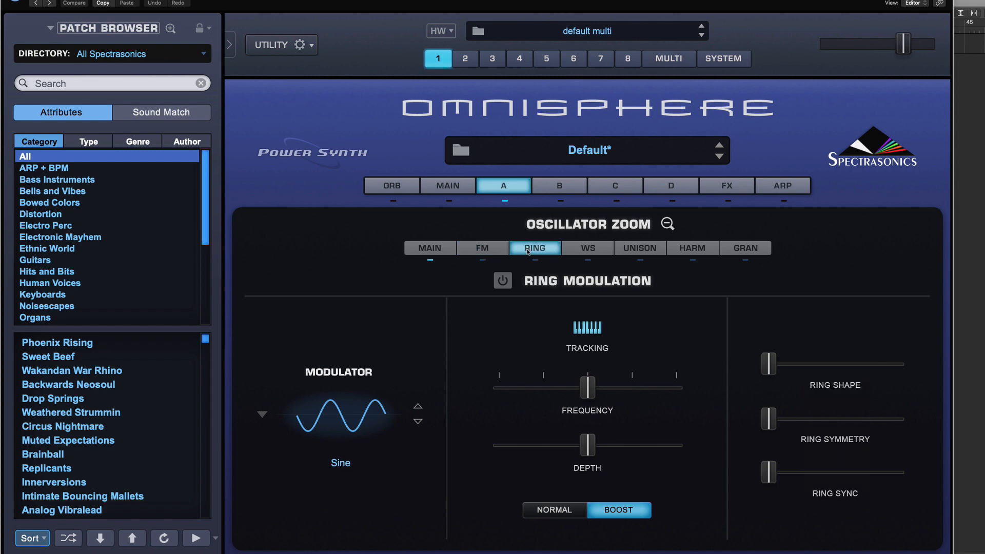
click(497, 250)
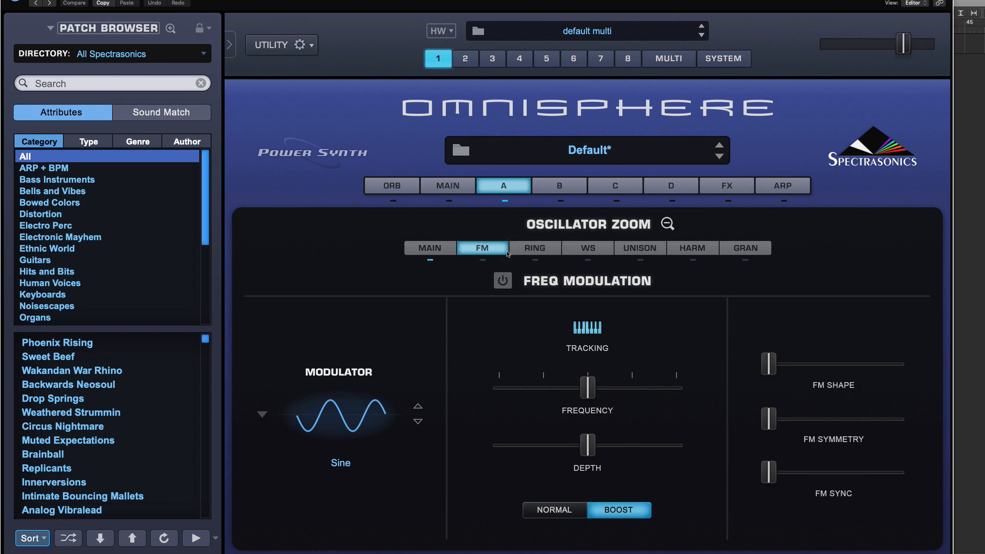
click(518, 252)
click(485, 251)
click(668, 223)
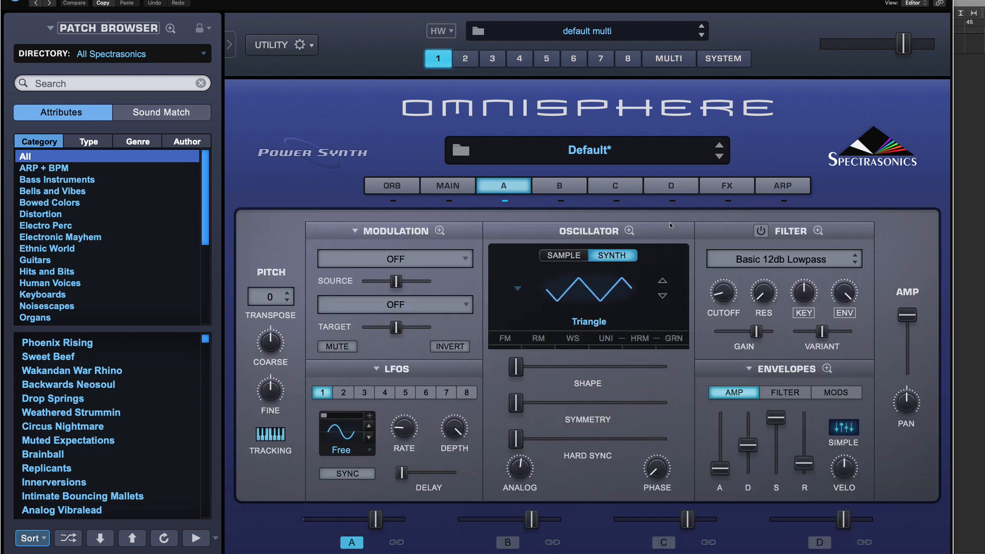
click(628, 231)
click(485, 249)
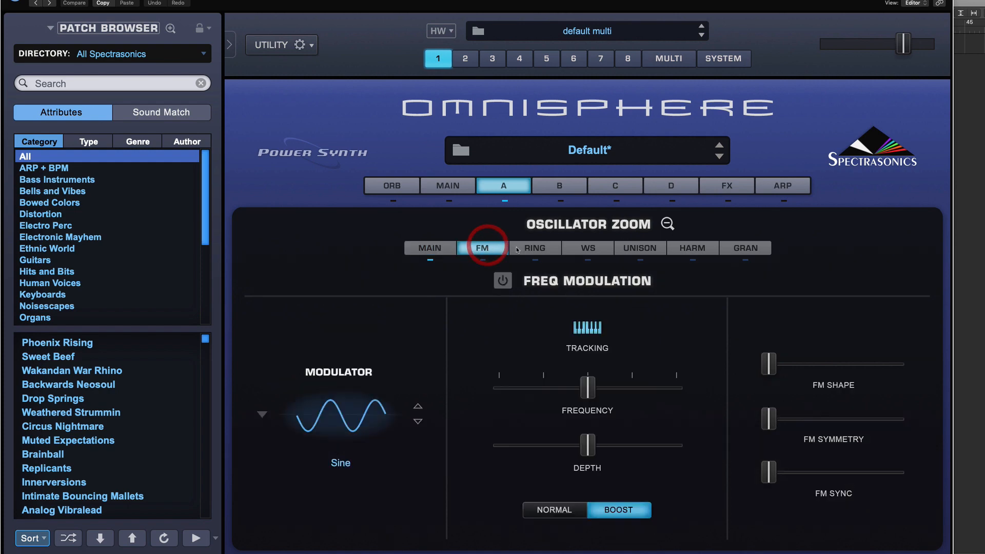
click(486, 248)
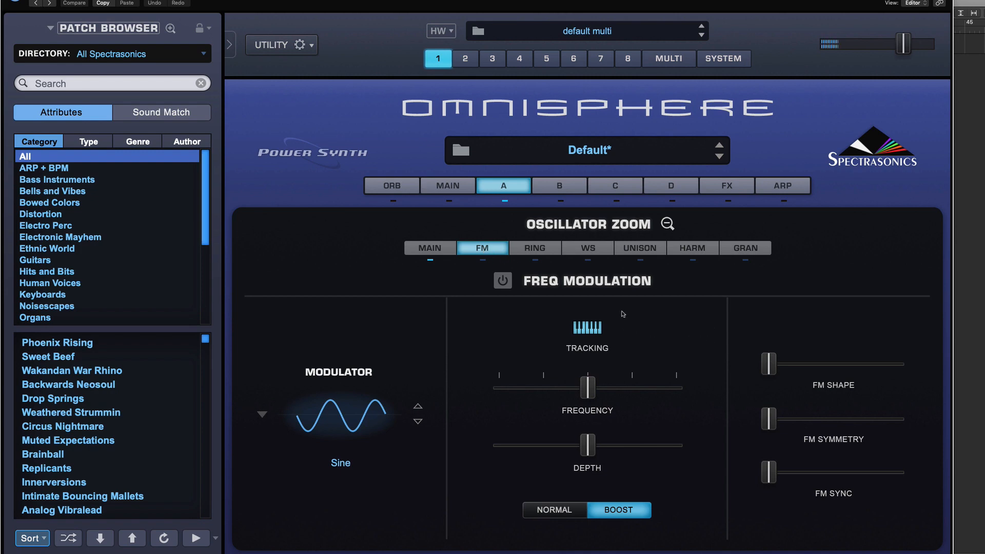
Enable frequency modulation and set the modulator waveform to Ruthless from Analog Timbres > Attitude.
click(506, 282)
click(505, 283)
click(501, 281)
click(345, 420)
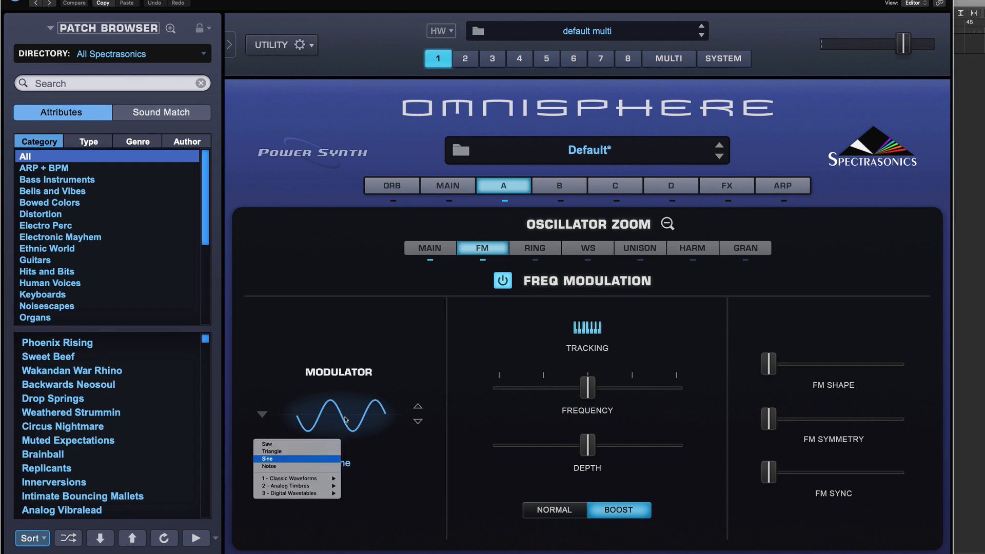
click(452, 323)
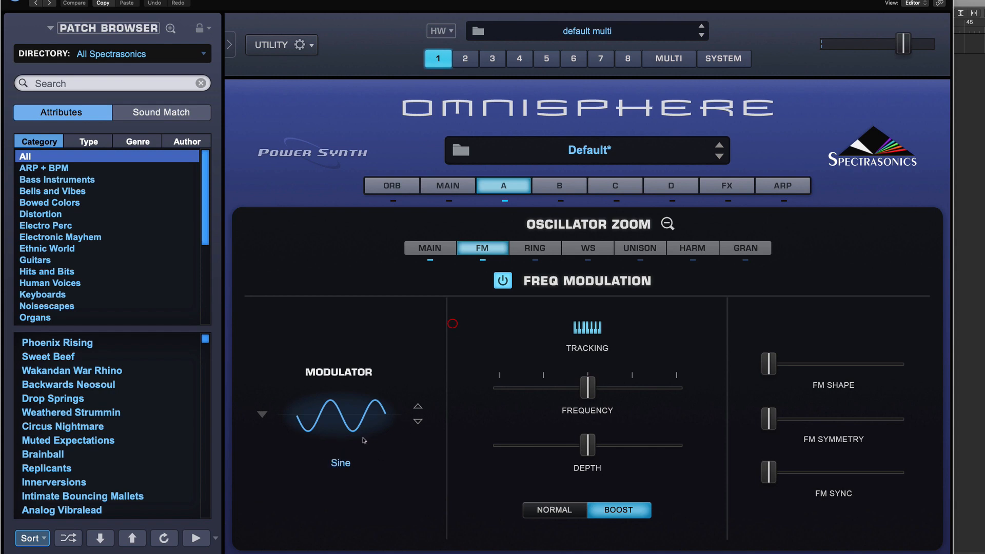
click(345, 418)
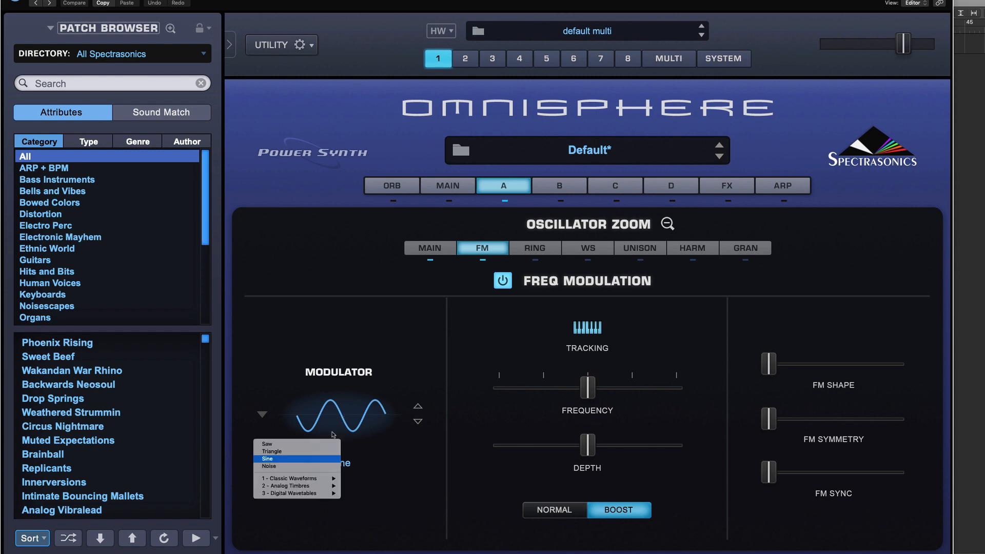
mouse_move(310, 485)
mouse_move(369, 494)
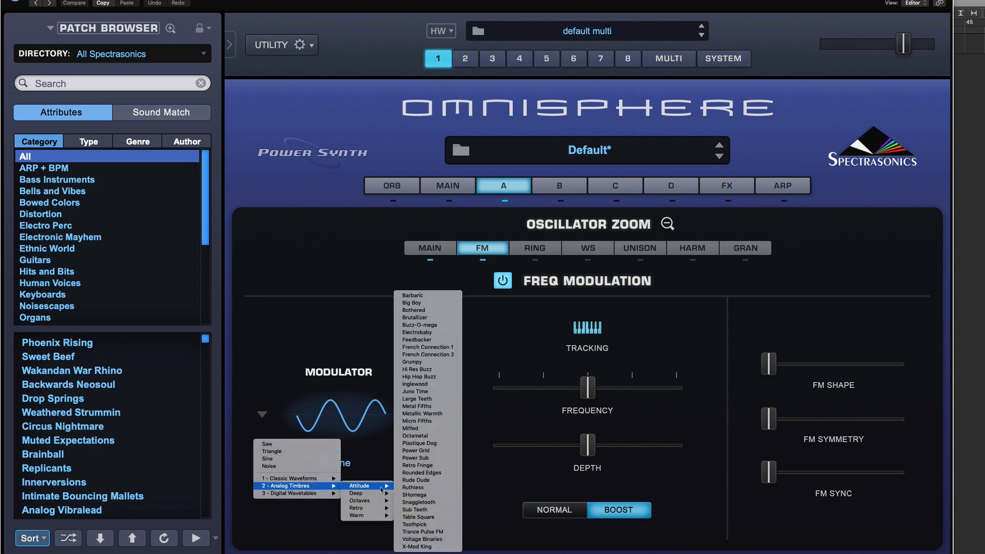
click(436, 491)
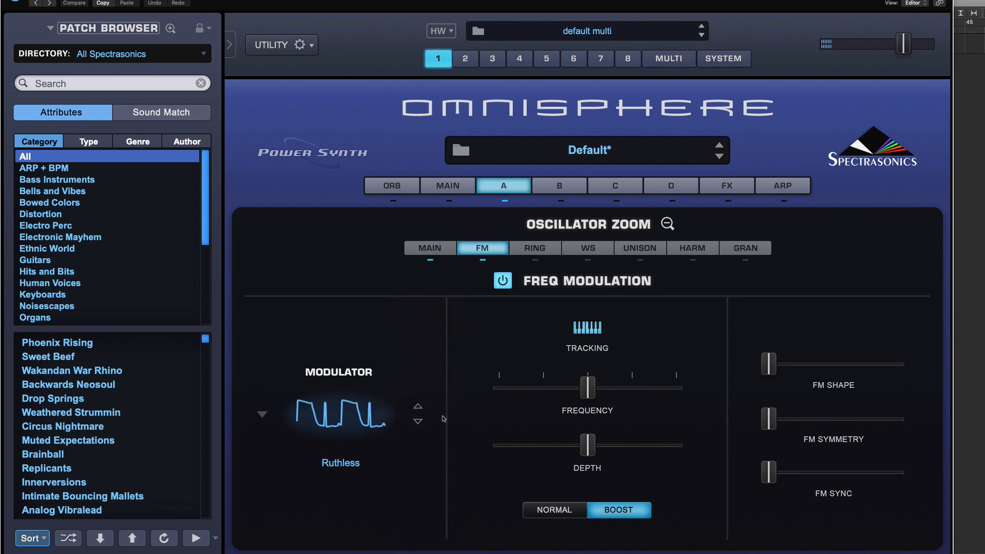
Compare the sound with FM toggled on and off, and nudge the FM depth slightly lower.
click(505, 281)
click(505, 280)
click(495, 280)
click(501, 280)
mouse_move(590, 390)
mouse_down()
mouse_move(567, 389)
mouse_move(629, 389)
mouse_move(586, 389)
mouse_up()
mouse_move(588, 445)
mouse_down()
mouse_move(498, 446)
mouse_move(675, 445)
mouse_move(578, 445)
mouse_up()
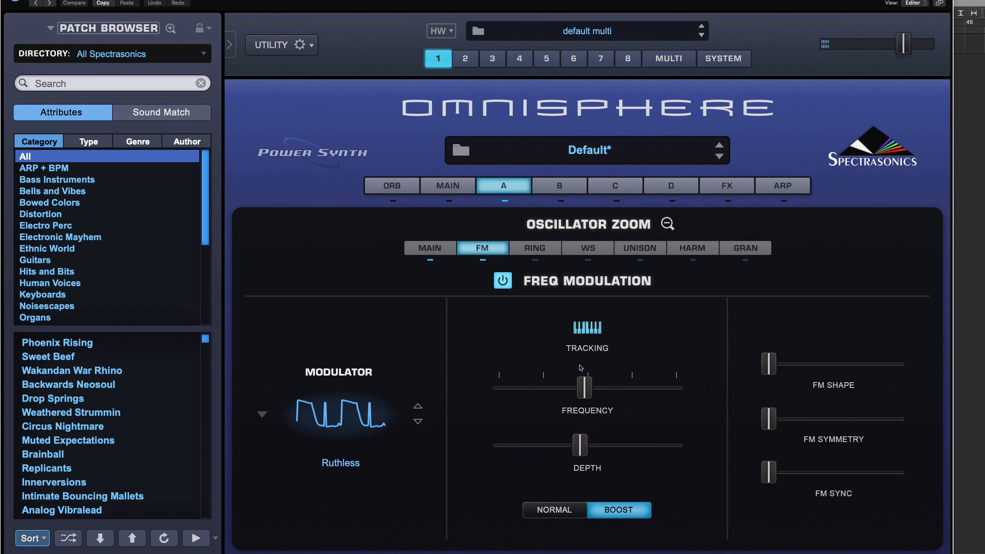
mouse_move(583, 388)
mouse_down()
mouse_move(612, 390)
mouse_move(584, 390)
mouse_up()
Try raising the FM Shape, FM Symmetry and FM Sync sliders.
drag(777, 363, 836, 364)
drag(769, 419, 808, 419)
drag(776, 471, 808, 471)
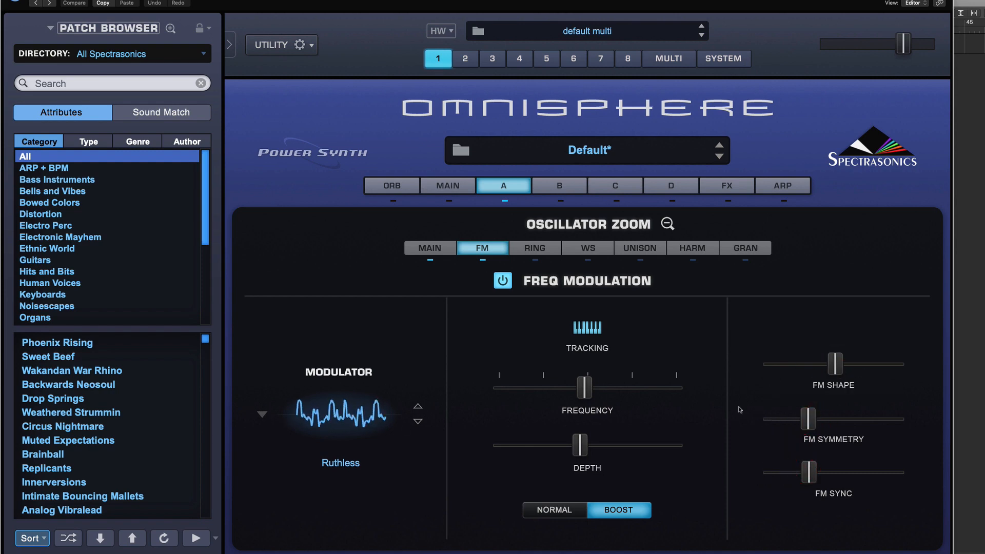
drag(828, 364, 812, 364)
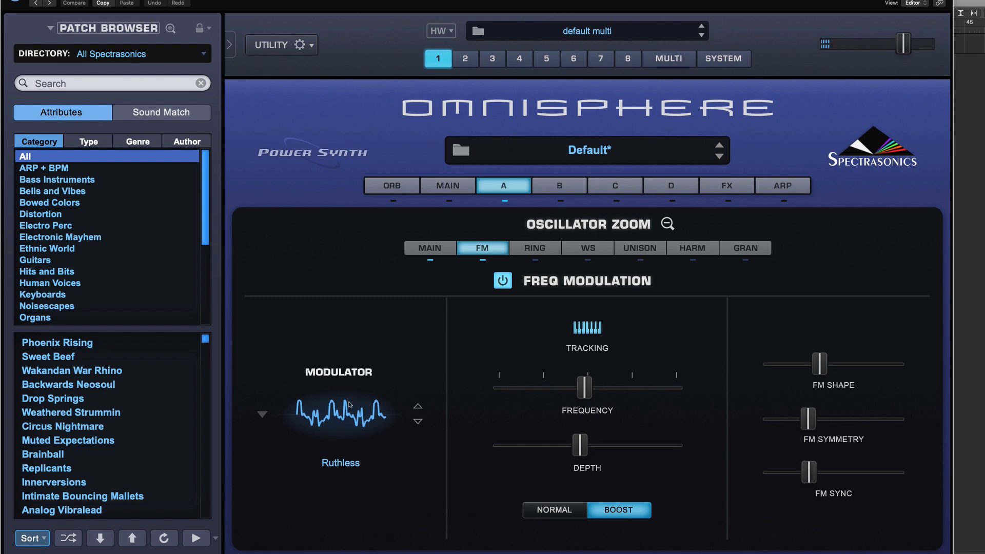
Switch FM off and reset FM Shape, FM Symmetry and FM Sync to zero.
click(503, 282)
drag(820, 364, 768, 364)
drag(808, 419, 769, 418)
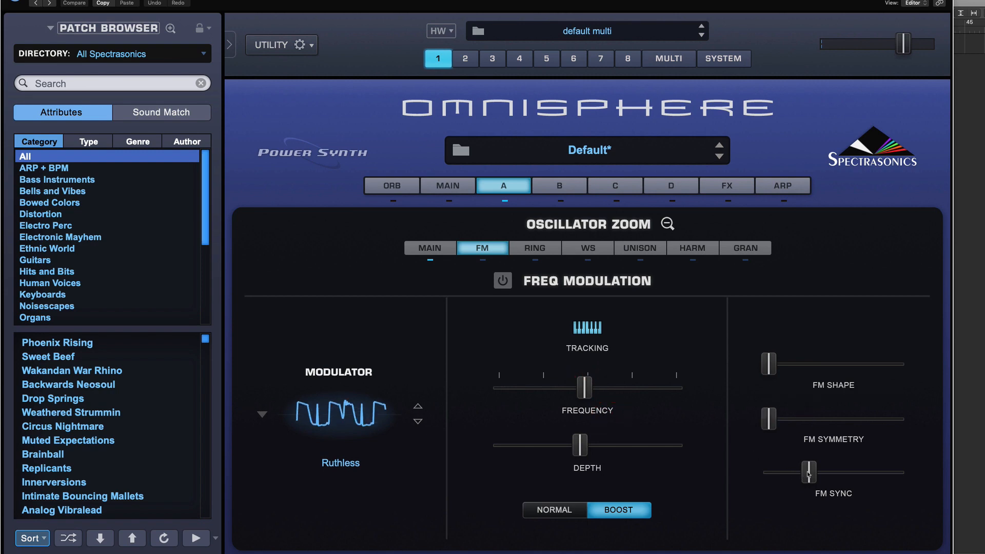
drag(792, 475, 769, 472)
Enable ring modulation and set its modulator waveform to Ground Shaker from Analog Timbres > Deep.
click(535, 247)
click(500, 280)
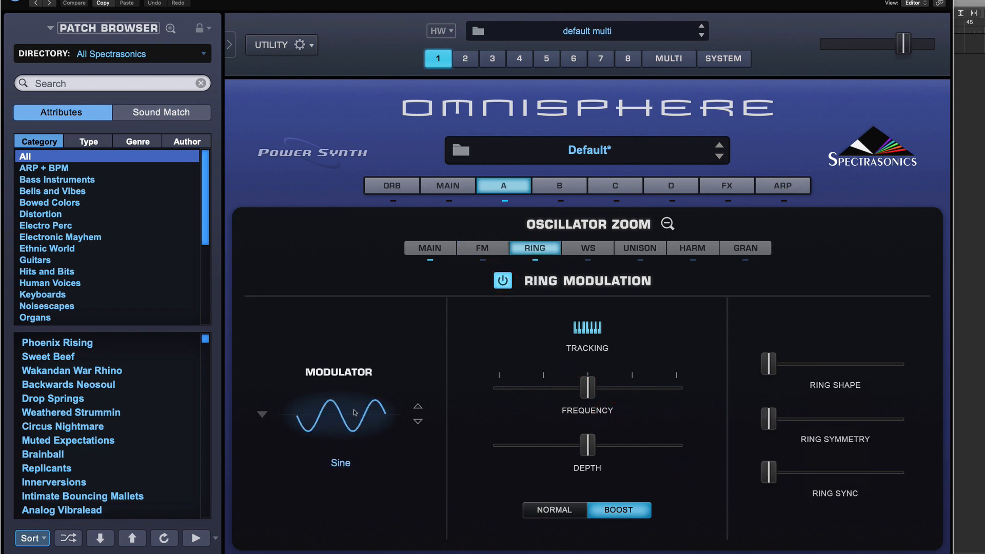
click(338, 416)
mouse_move(301, 486)
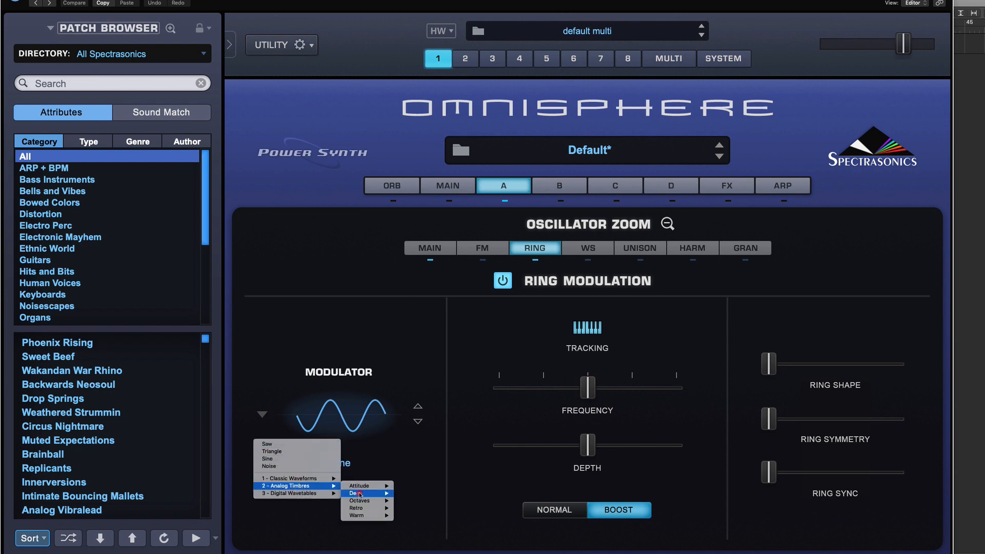
mouse_move(360, 494)
click(418, 512)
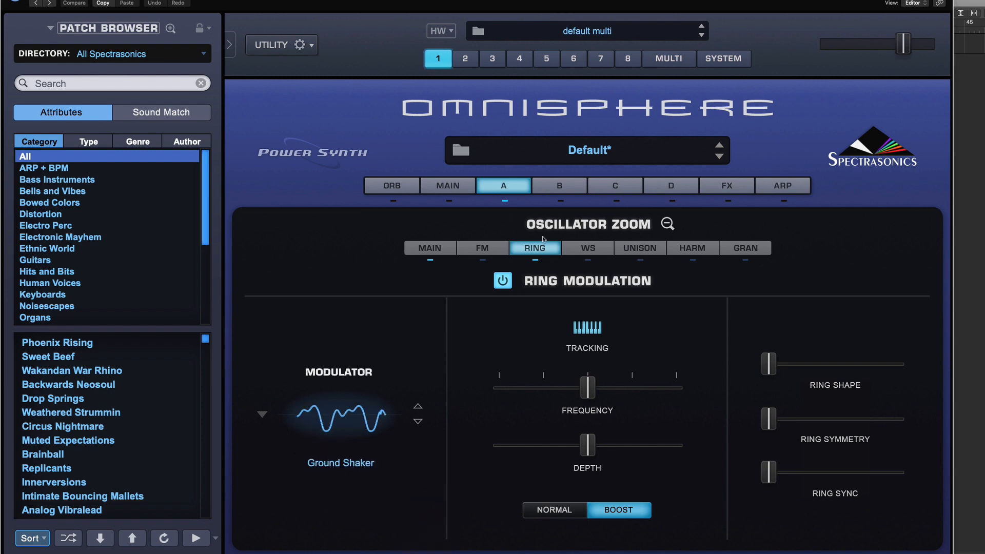
Compare ring modulation on and off, then raise Ring Shape, Ring Symmetry and Ring Sync.
click(500, 280)
click(500, 281)
drag(768, 363, 815, 365)
drag(768, 419, 816, 419)
drag(769, 472, 791, 473)
Try a lower ring modulation depth, then return it to the centre.
drag(585, 448, 558, 447)
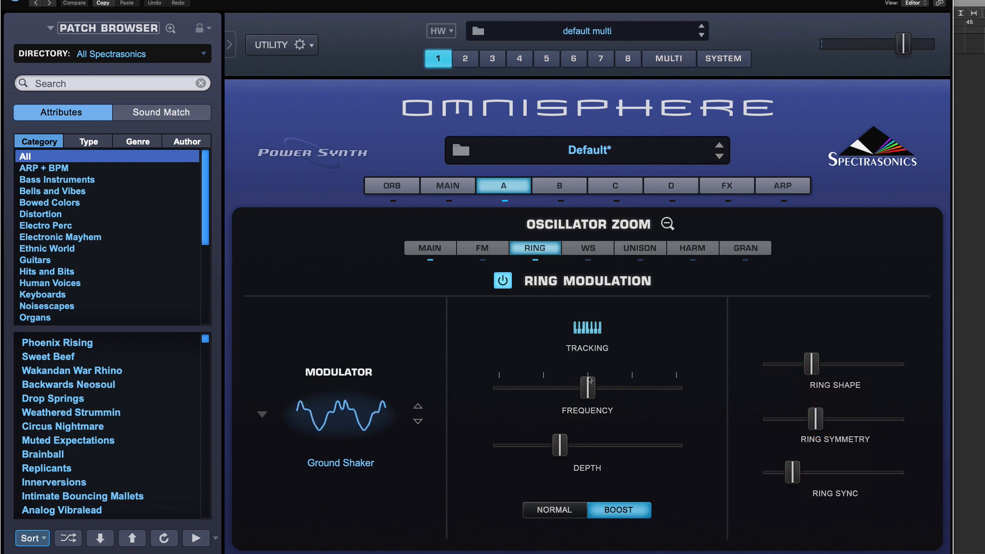
mouse_move(589, 389)
mouse_down()
mouse_move(570, 387)
mouse_move(657, 390)
mouse_move(579, 389)
mouse_move(589, 387)
mouse_up()
drag(559, 445, 587, 451)
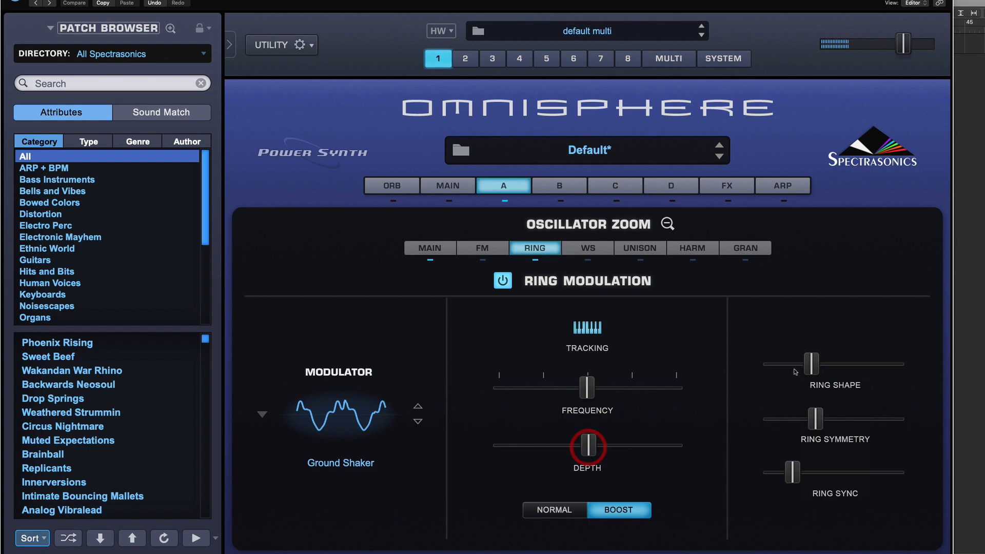
Lower Ring Shape and Ring Symmetry slightly and nudge the ring depth a touch higher.
drag(811, 365, 791, 370)
drag(819, 423, 806, 422)
click(262, 414)
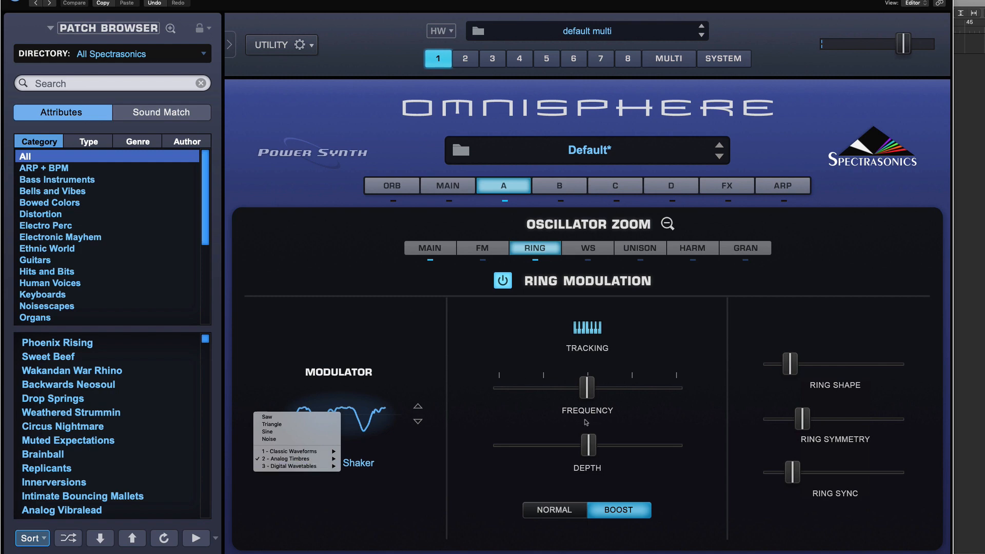
click(590, 450)
mouse_move(590, 450)
mouse_down()
mouse_move(561, 450)
mouse_move(590, 450)
mouse_up()
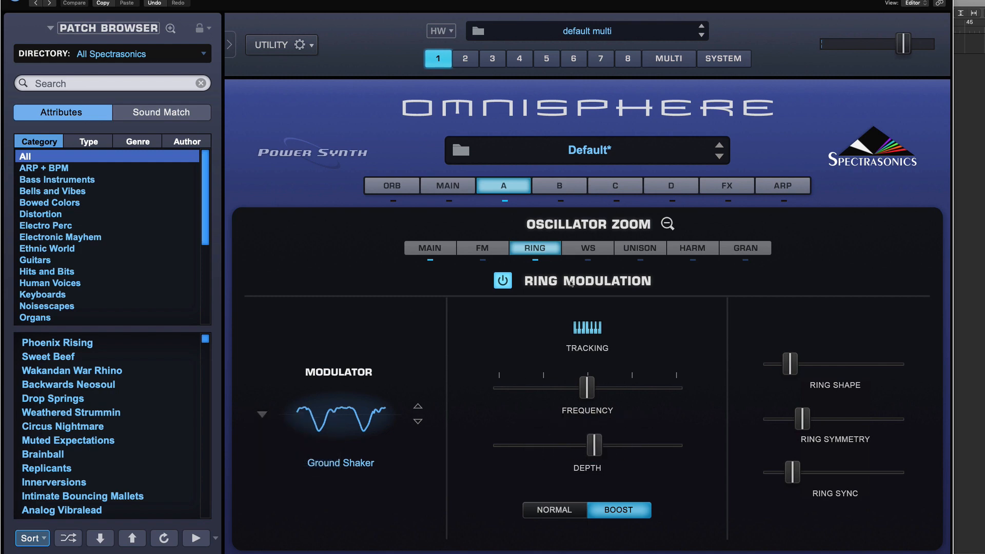
Turn ring modulation off and switch on the Waveshaper.
click(502, 280)
click(483, 248)
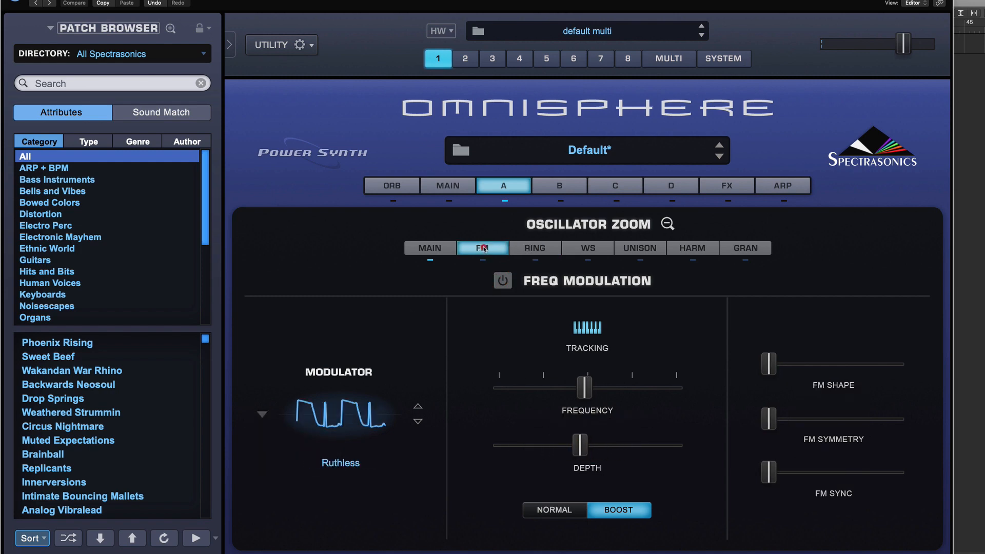
click(540, 248)
click(589, 248)
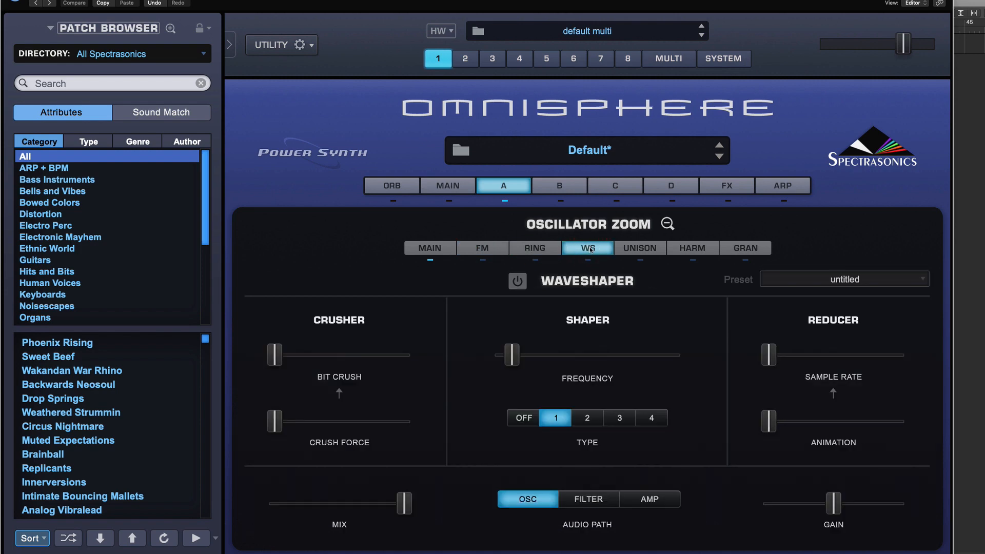
click(518, 280)
Try various Bit Crush and Crush Force settings, then return both to zero.
drag(278, 354, 393, 354)
drag(275, 421, 364, 419)
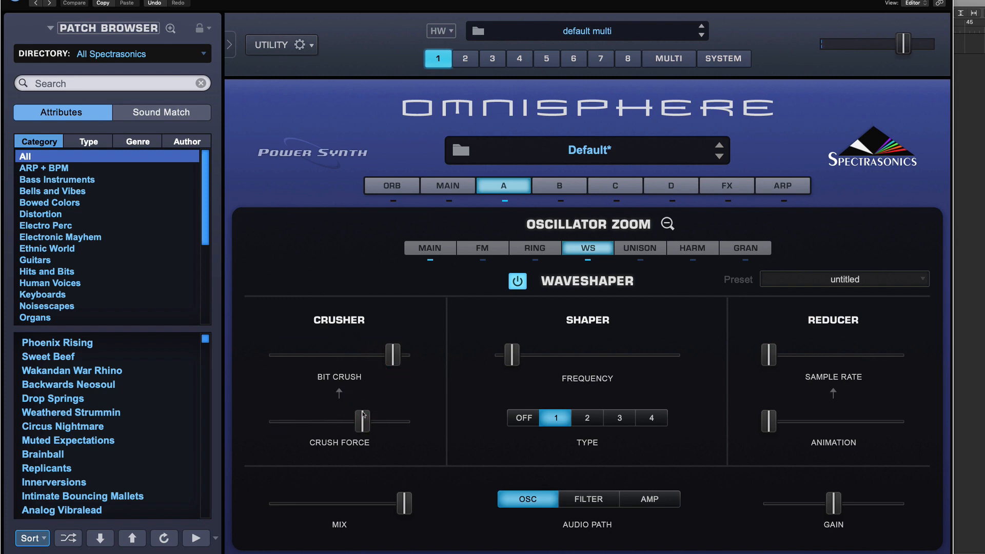
drag(393, 355, 374, 355)
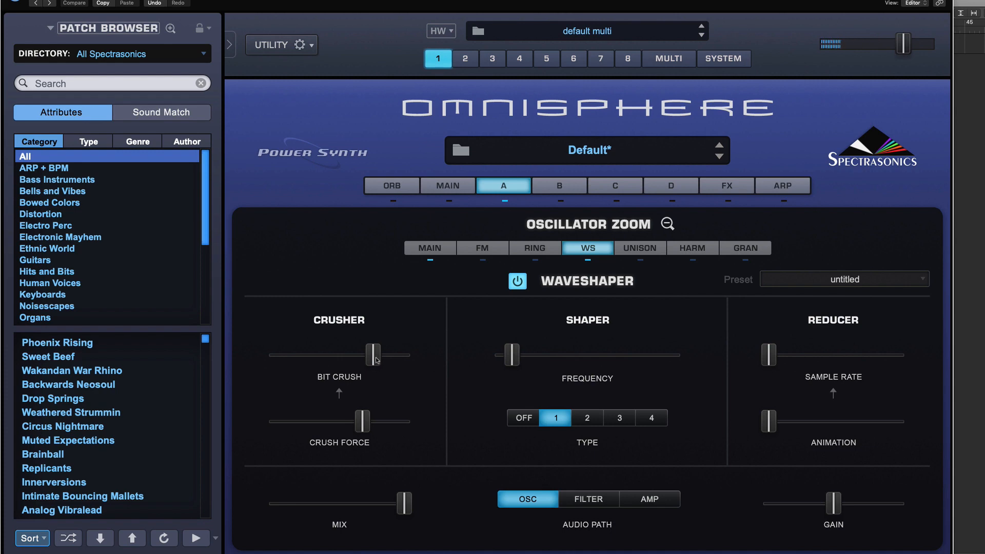
drag(376, 360, 184, 367)
drag(362, 421, 242, 421)
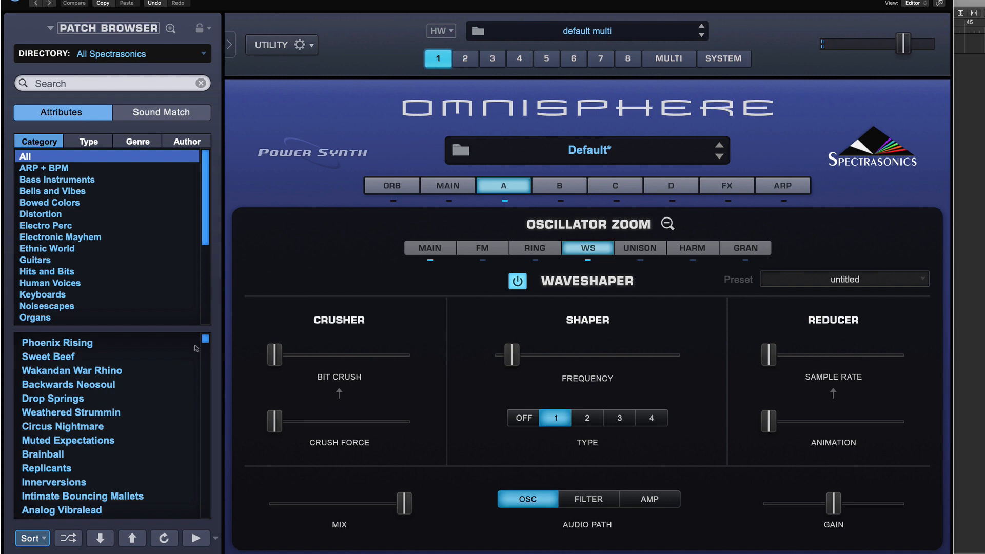
drag(274, 350, 339, 354)
drag(275, 423, 246, 422)
drag(339, 353, 270, 353)
Raise the Reducer's Sample Rate and Animation near maximum and the Shaper Frequency slightly.
drag(768, 354, 826, 355)
drag(771, 418, 831, 430)
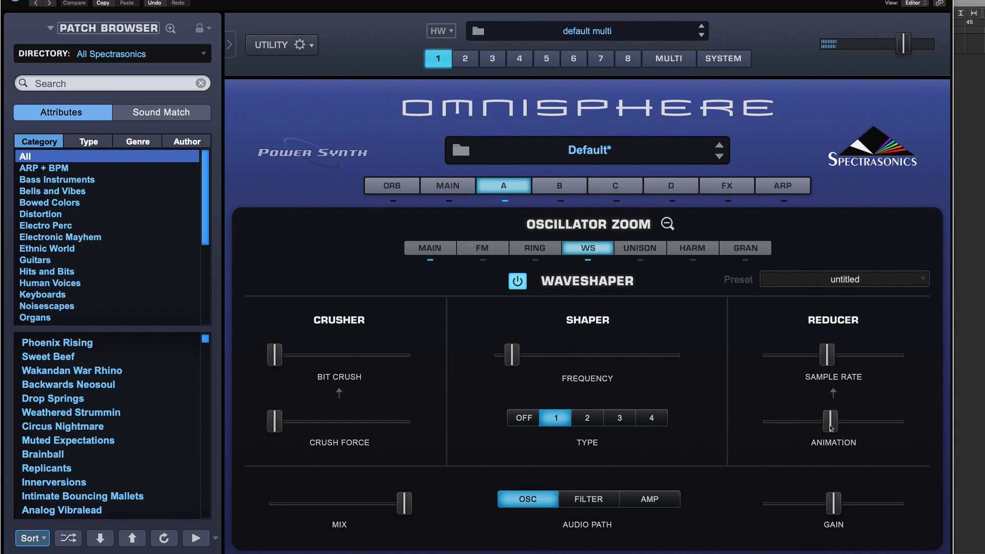
drag(836, 359, 876, 361)
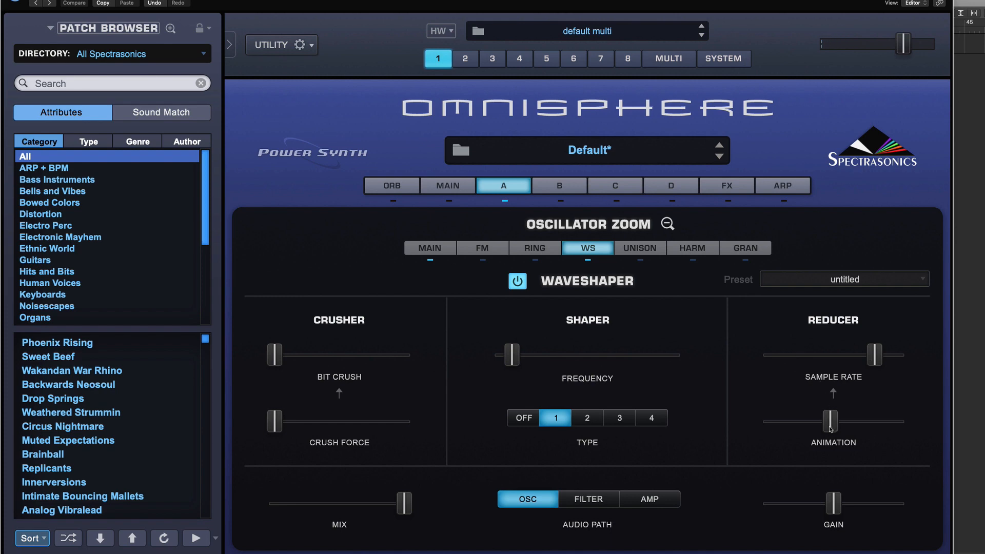
mouse_move(831, 428)
mouse_down()
mouse_move(898, 422)
mouse_move(772, 422)
mouse_move(836, 421)
mouse_up()
drag(512, 355, 556, 355)
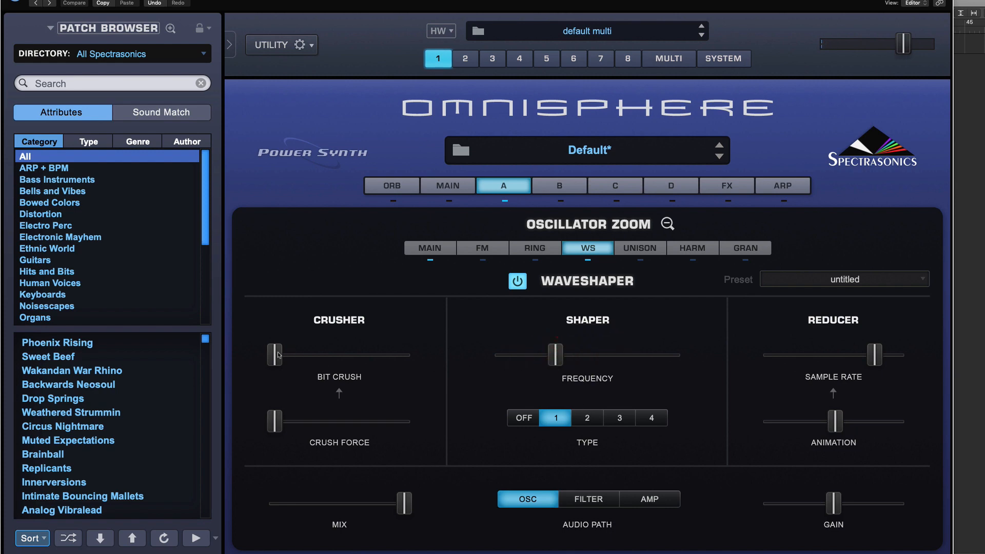
mouse_move(275, 421)
mouse_down()
mouse_move(294, 417)
mouse_move(275, 422)
mouse_up()
drag(875, 354, 886, 355)
drag(834, 422, 878, 421)
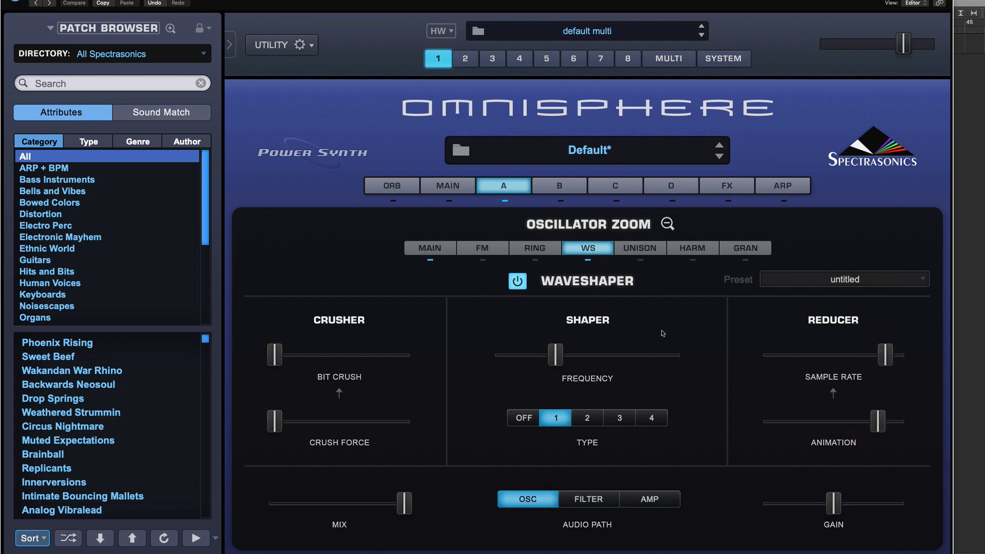
Turn off the Waveshaper and open the Unison page, glancing at the Harmonia page along the way.
click(518, 281)
click(645, 249)
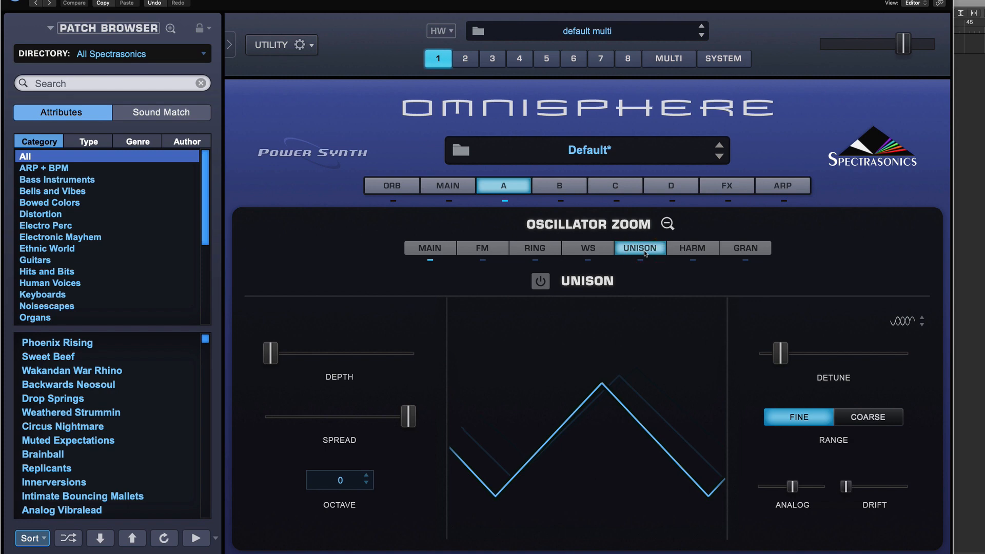
click(698, 248)
click(646, 247)
click(682, 247)
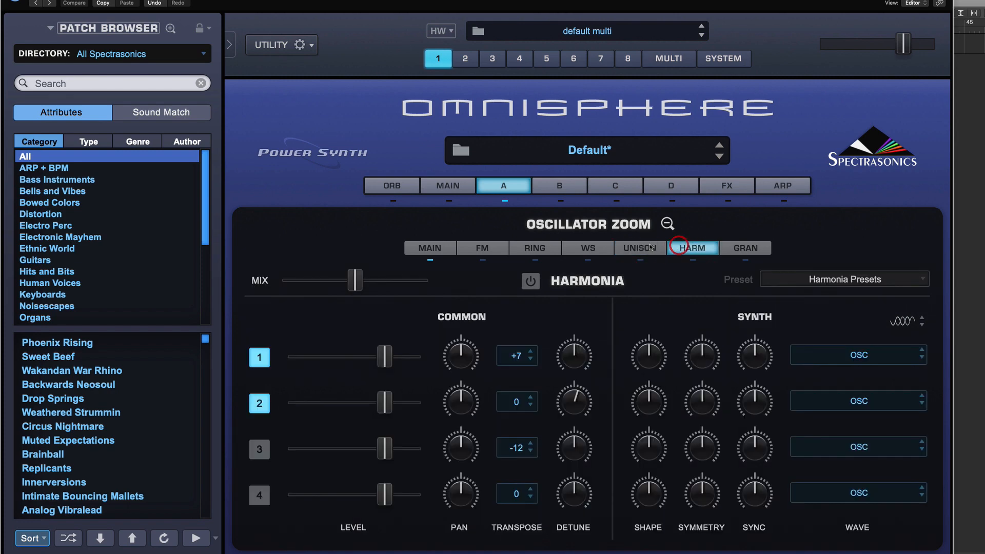
click(647, 248)
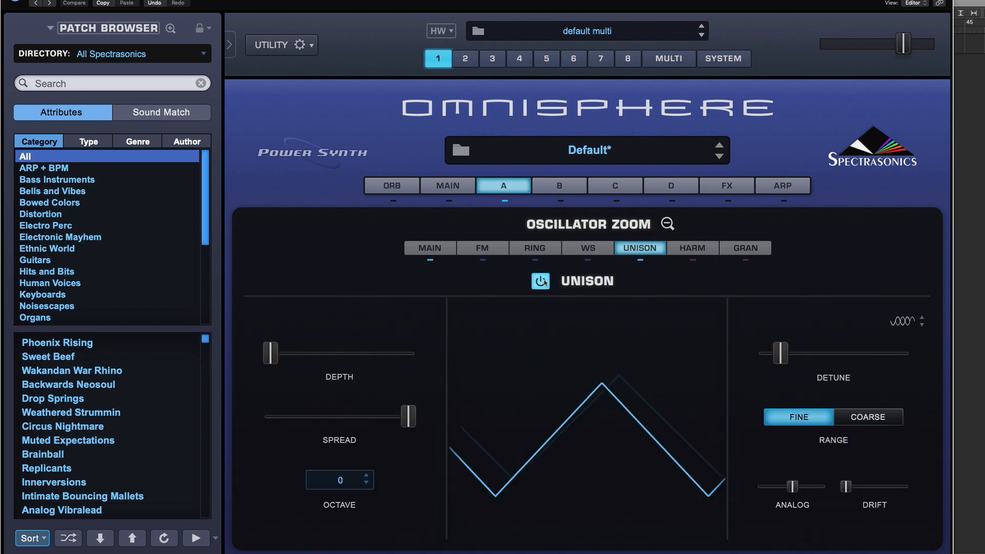
Raise the Unison Depth to about a third and toggle Unison on and off to compare.
drag(270, 354, 335, 359)
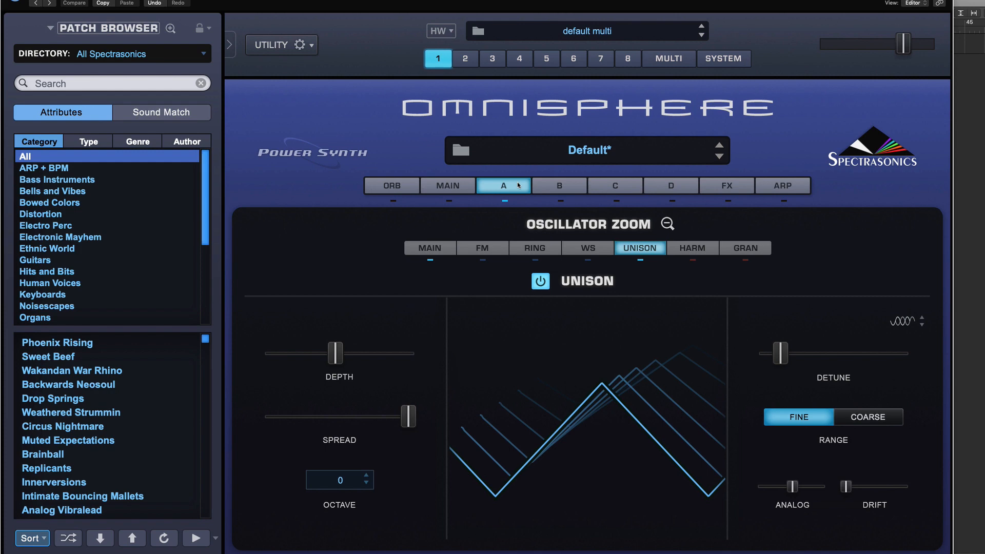
click(544, 279)
click(540, 281)
click(541, 282)
Leave Oscillator Zoom, change oscillator A's synth waveform to Peak Saw, and reopen the zoom page.
click(667, 223)
click(585, 315)
mouse_move(557, 348)
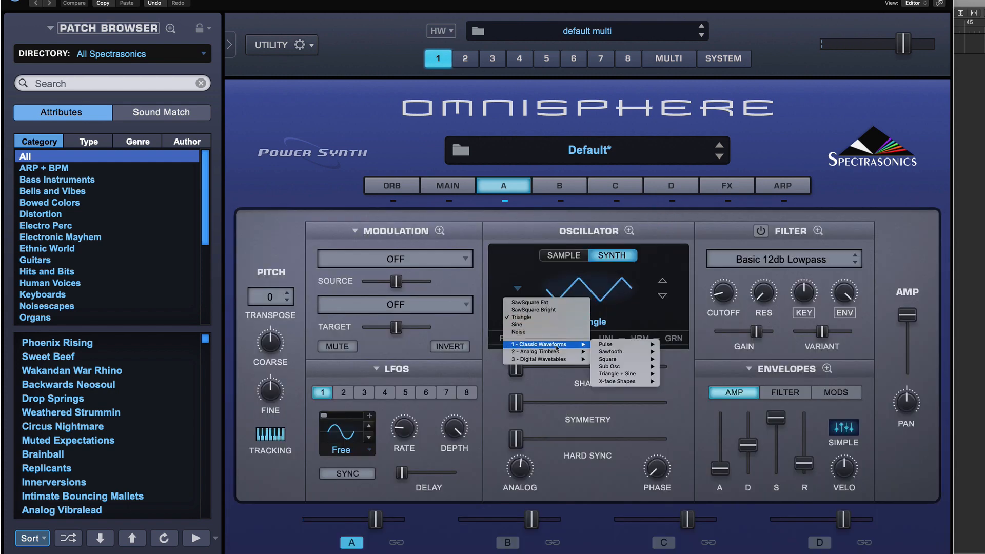
mouse_move(628, 352)
click(704, 357)
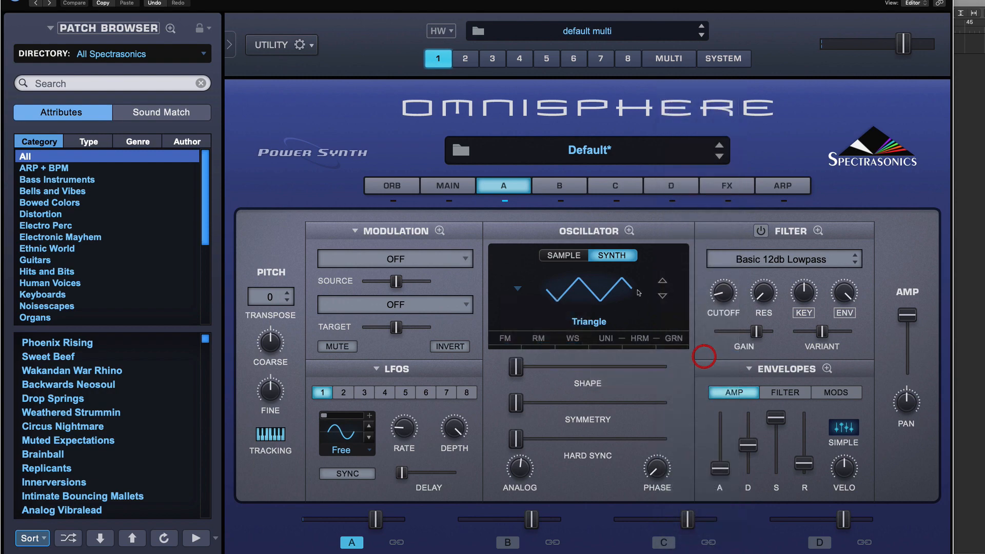
click(630, 232)
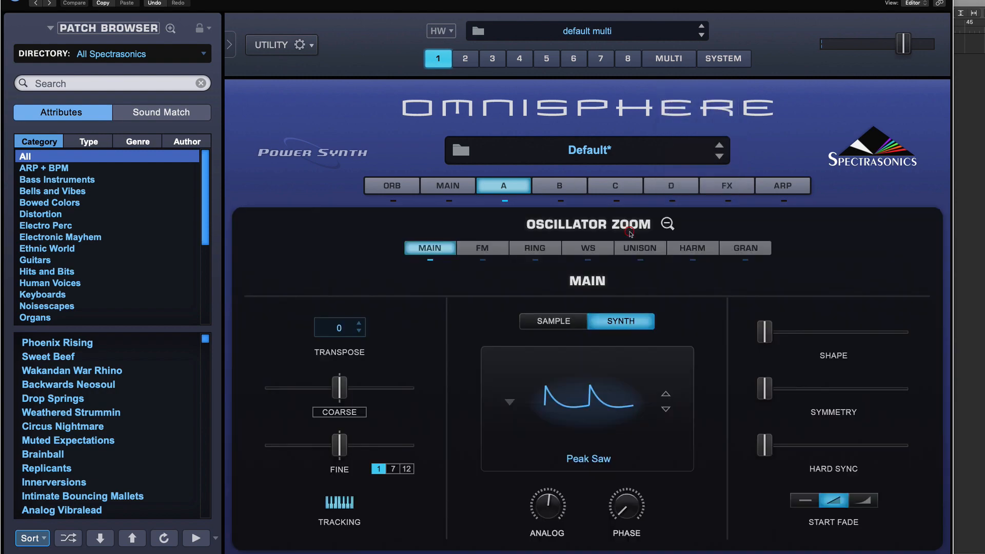
Switch Unison back on and lower its Depth slightly.
click(648, 248)
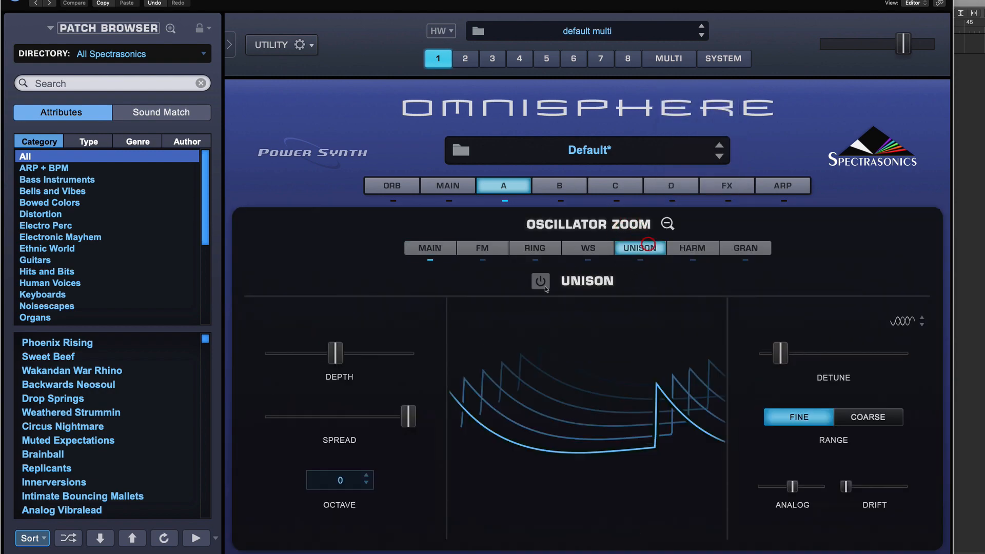
click(541, 281)
click(541, 281)
click(541, 281)
mouse_move(335, 356)
mouse_down()
mouse_move(371, 359)
mouse_move(314, 357)
mouse_move(437, 354)
mouse_move(315, 357)
mouse_up()
mouse_move(338, 357)
Sweep Unison Spread to minimum and back to maximum, and raise Depth a little.
drag(405, 418, 269, 418)
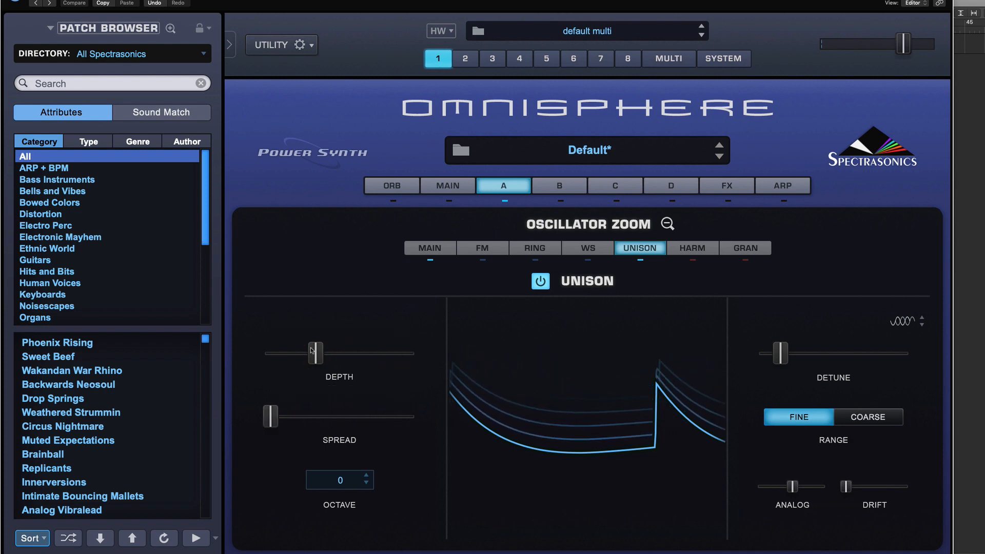
drag(313, 353, 338, 351)
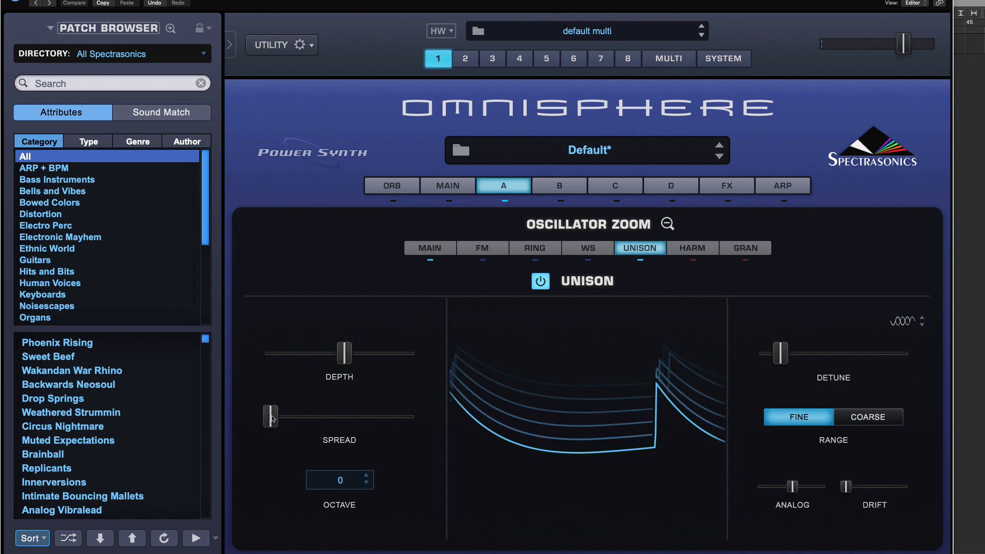
drag(272, 418, 431, 418)
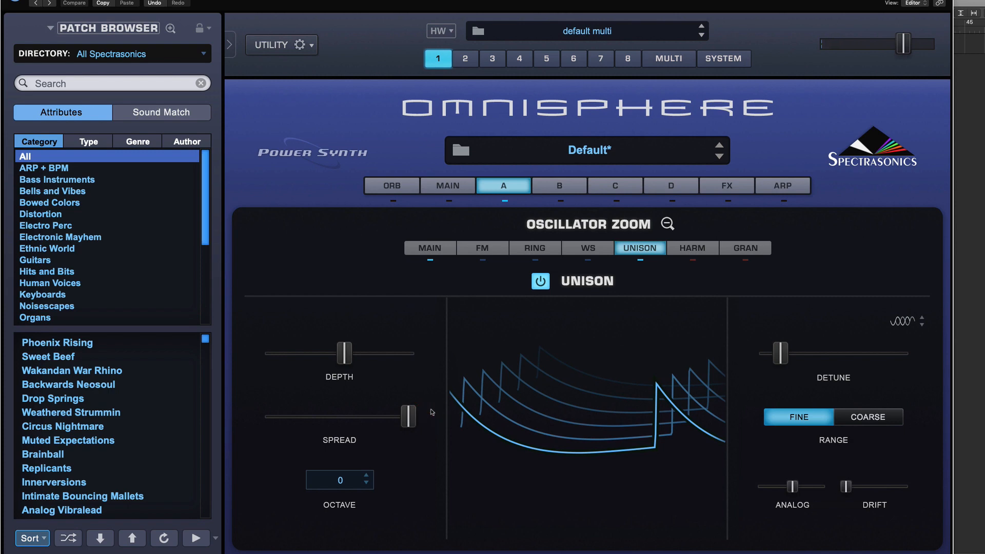
Nudge the Unison Detune slightly and adjust the Analog and Drift sliders.
click(783, 355)
click(782, 357)
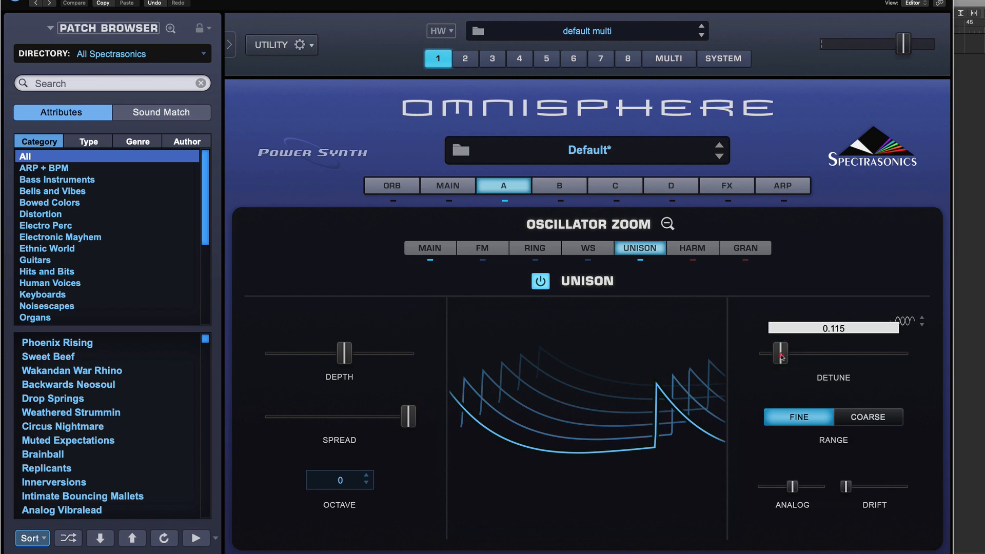
mouse_move(782, 357)
mouse_down()
mouse_move(936, 368)
mouse_move(783, 360)
mouse_up()
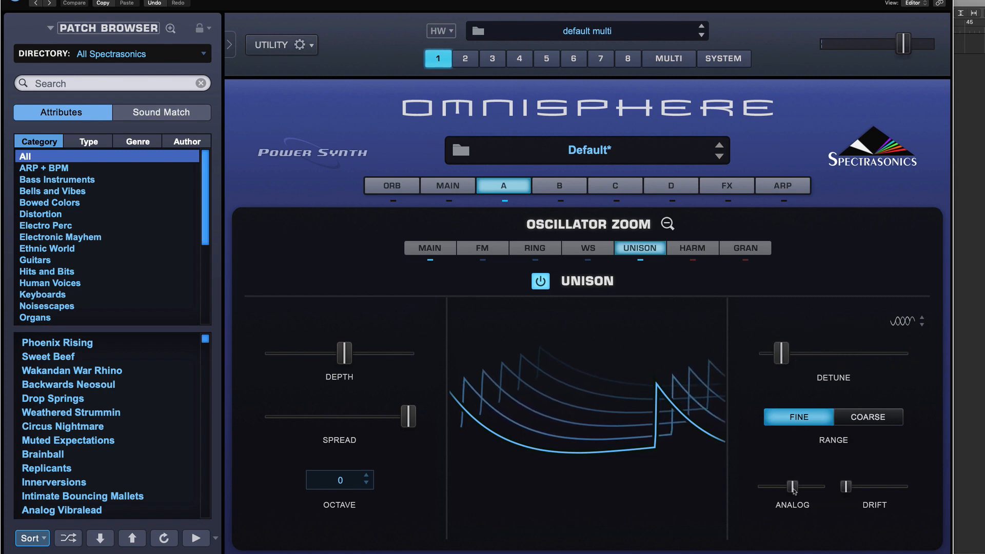
drag(793, 488, 827, 490)
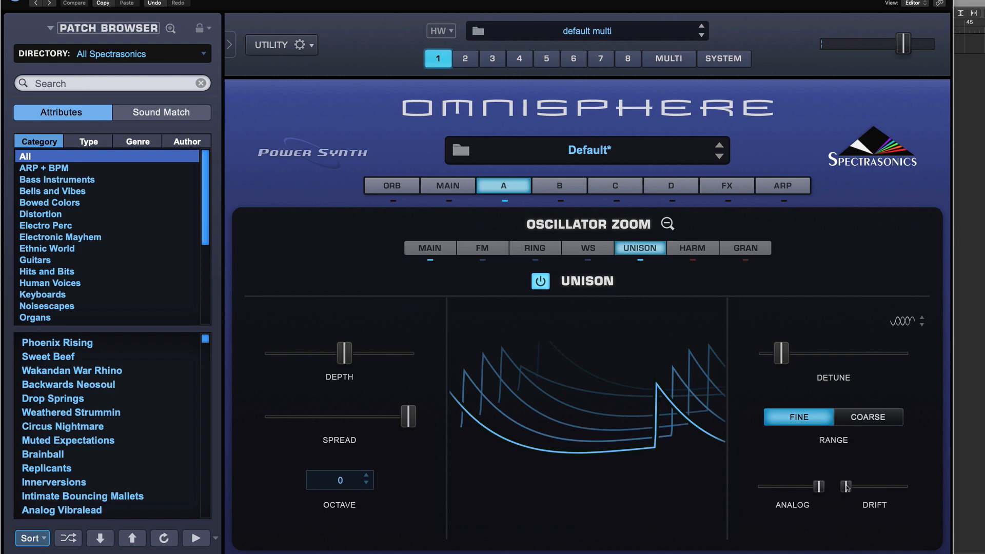
drag(847, 487, 806, 488)
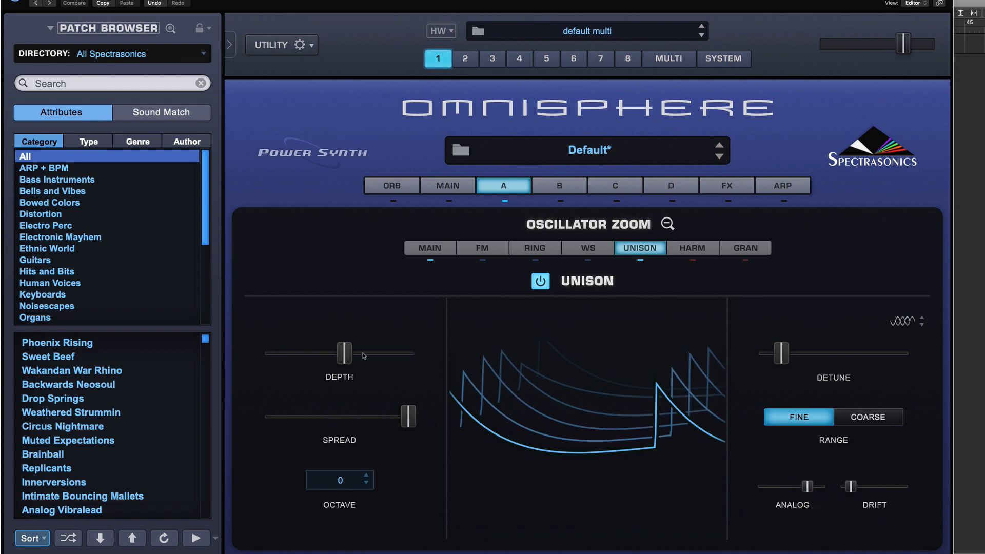
Raise Unison Depth further and set Spread just below maximum.
mouse_move(345, 354)
mouse_down()
mouse_move(335, 354)
mouse_move(350, 353)
mouse_up()
drag(405, 417, 370, 418)
mouse_move(350, 354)
mouse_down()
mouse_move(341, 354)
mouse_move(365, 354)
mouse_up()
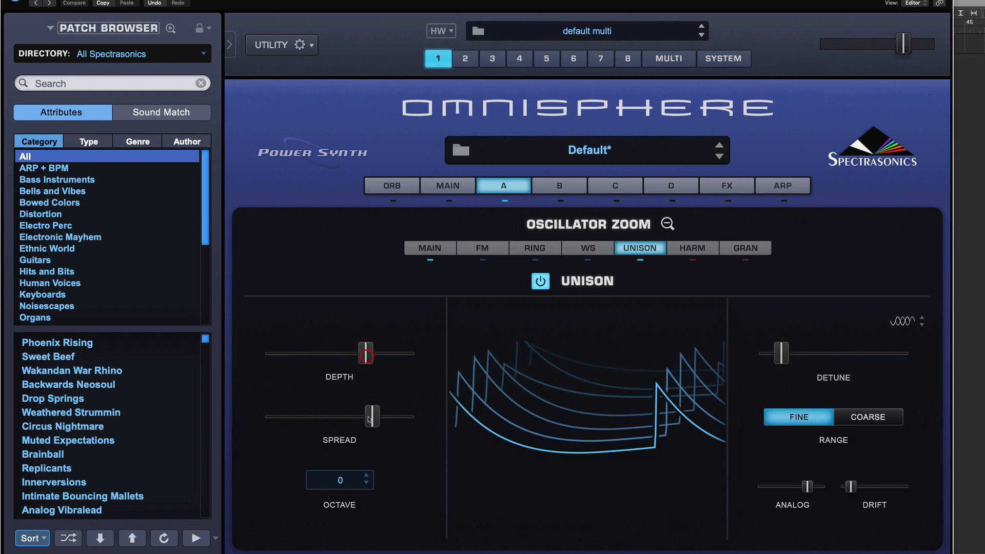
drag(369, 419, 402, 417)
Open the Harmonia page and set voice 2's transpose to +12.
click(639, 251)
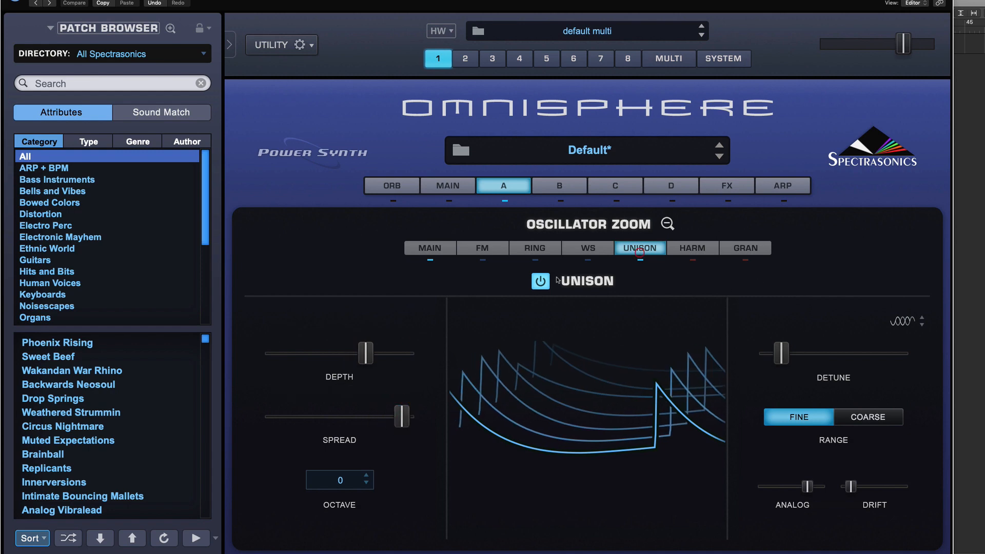
click(679, 248)
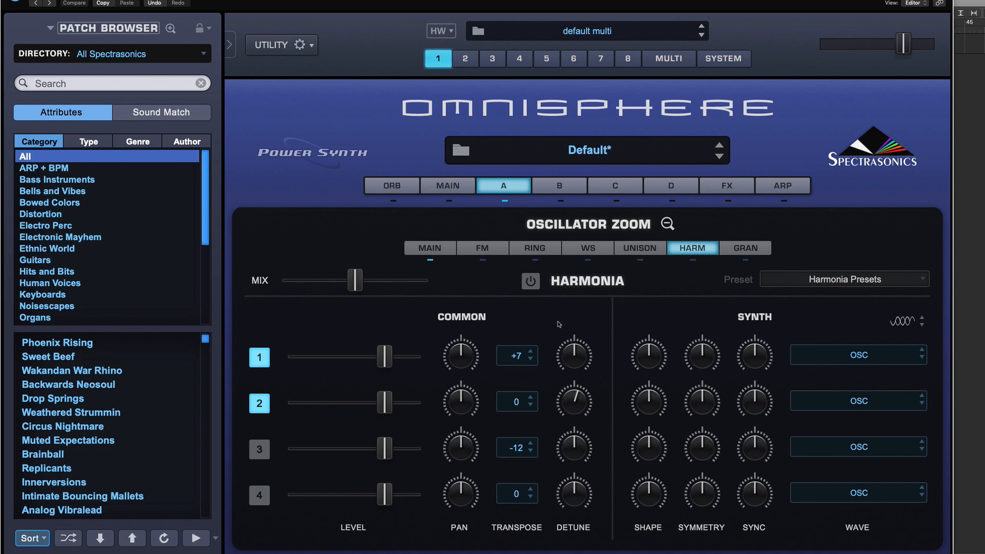
click(639, 246)
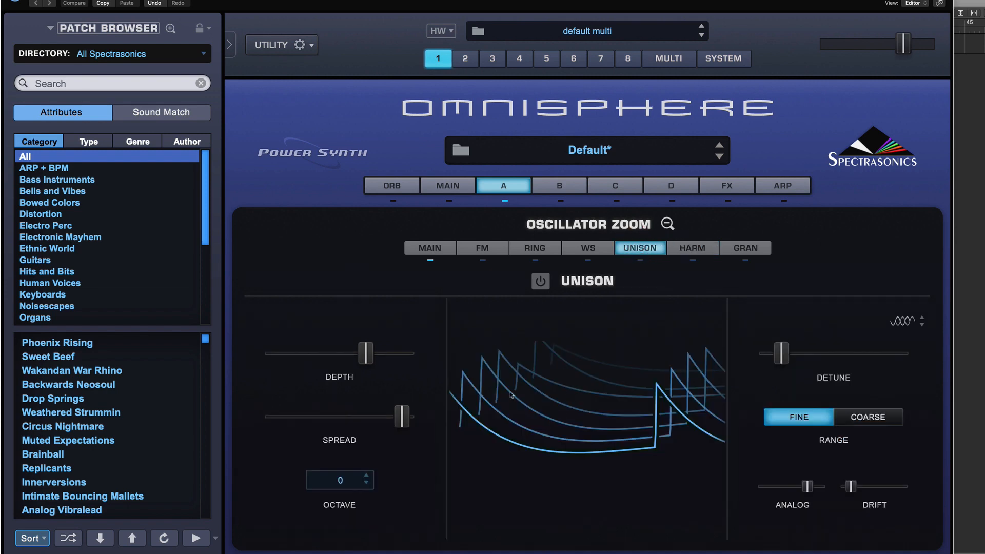
click(694, 249)
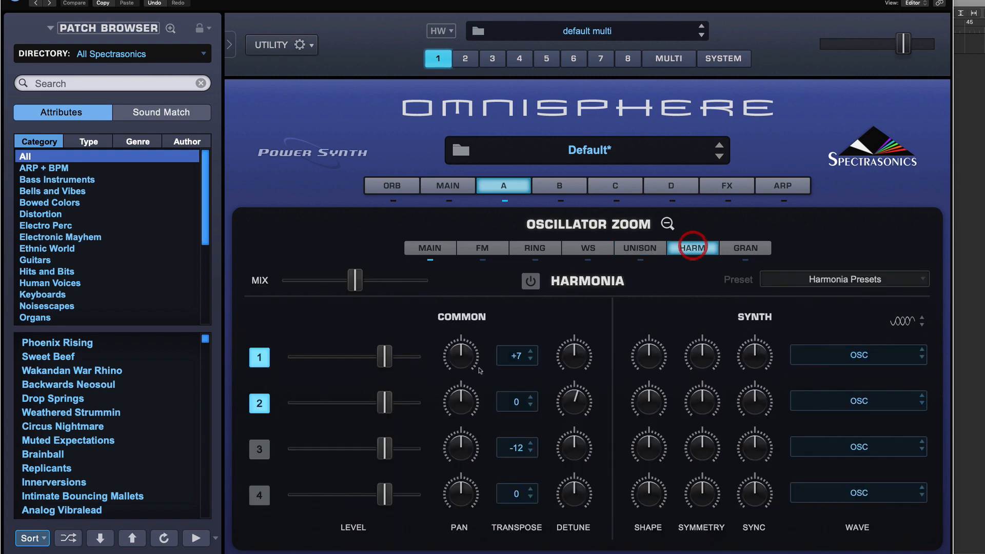
click(519, 359)
click(537, 327)
click(524, 404)
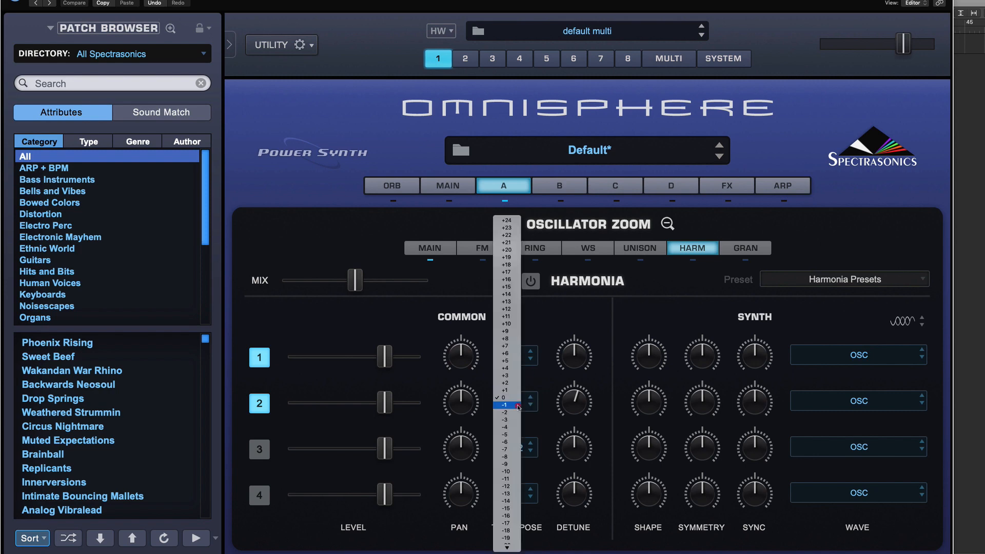
click(506, 308)
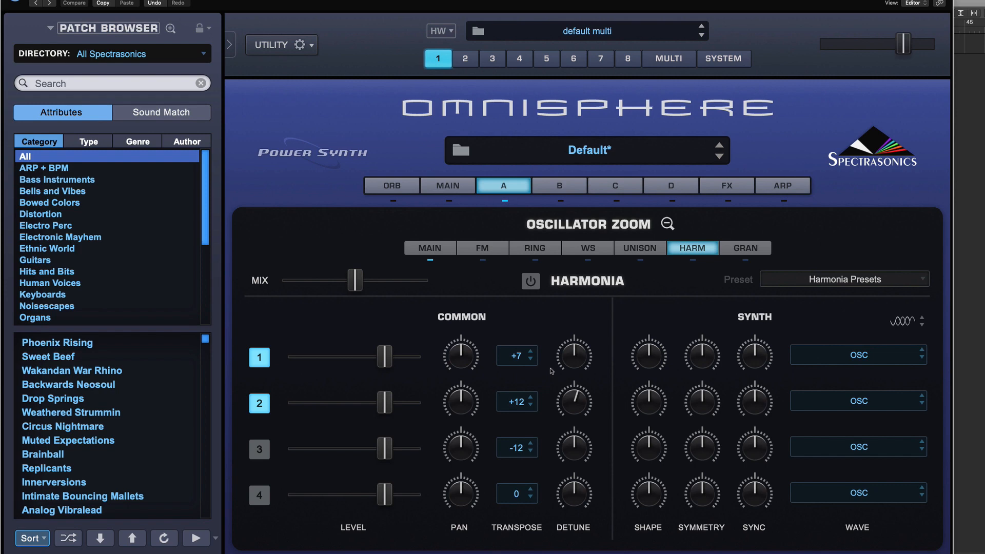
Turn on Harmonia, enable voices 3 and 4, and compare Harmonia switched off and on.
click(530, 283)
click(264, 450)
click(262, 494)
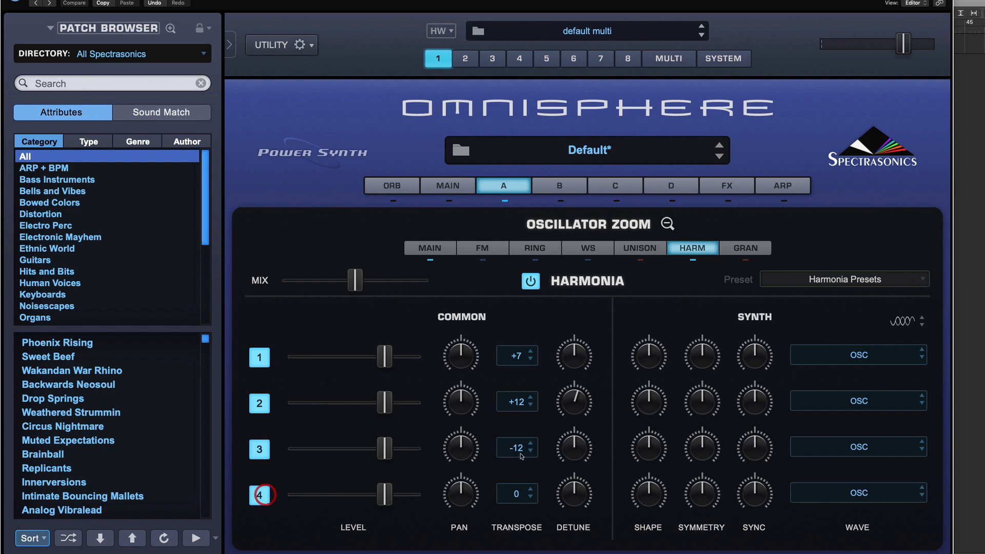
click(520, 487)
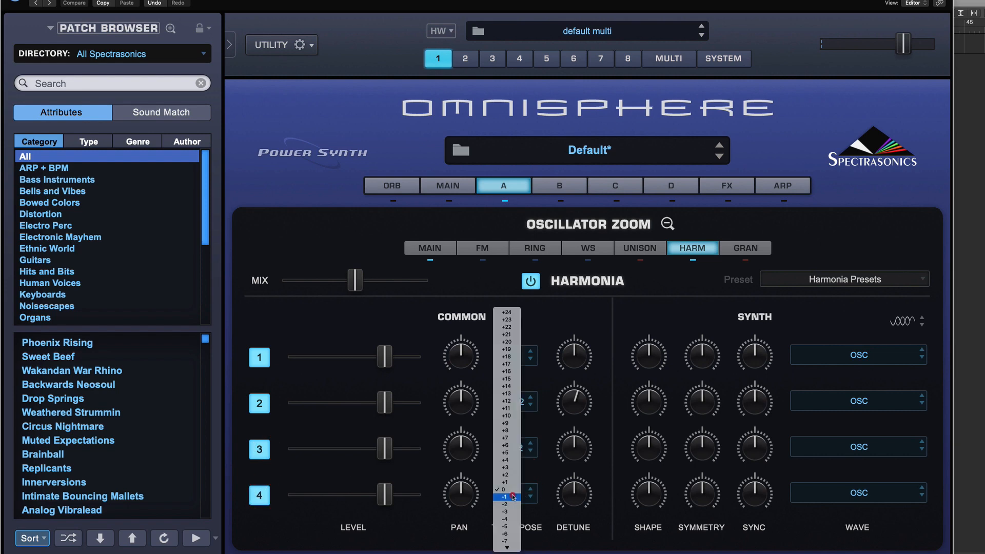
click(510, 496)
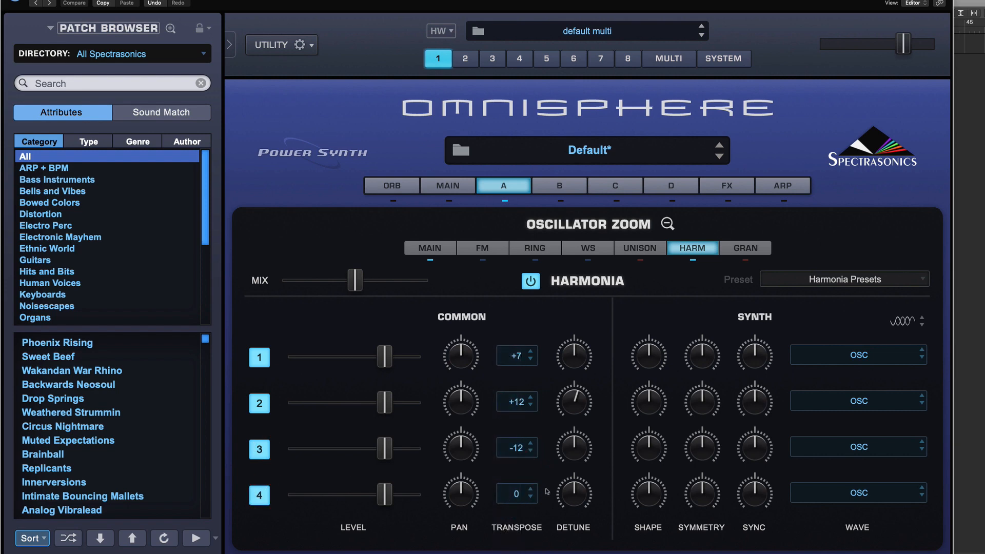
click(531, 281)
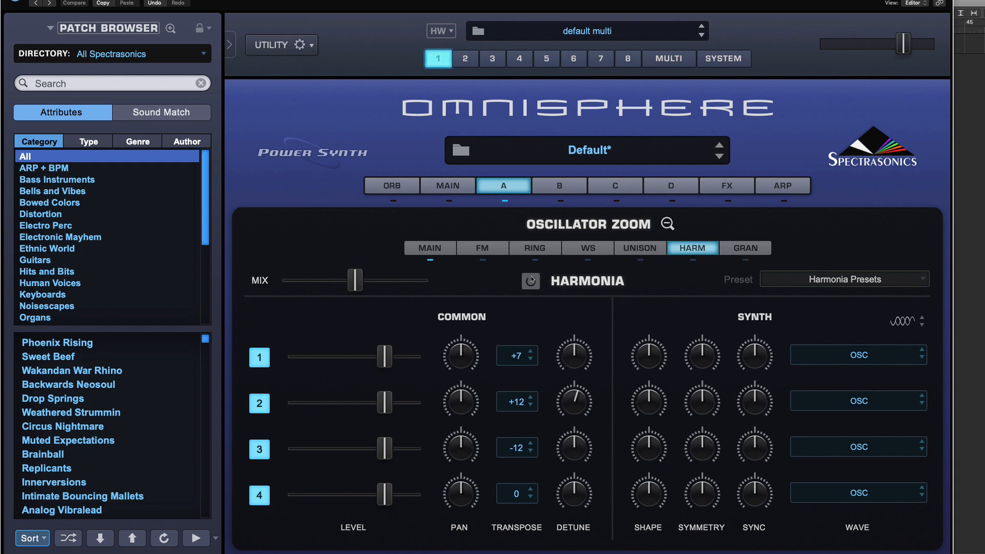
click(531, 280)
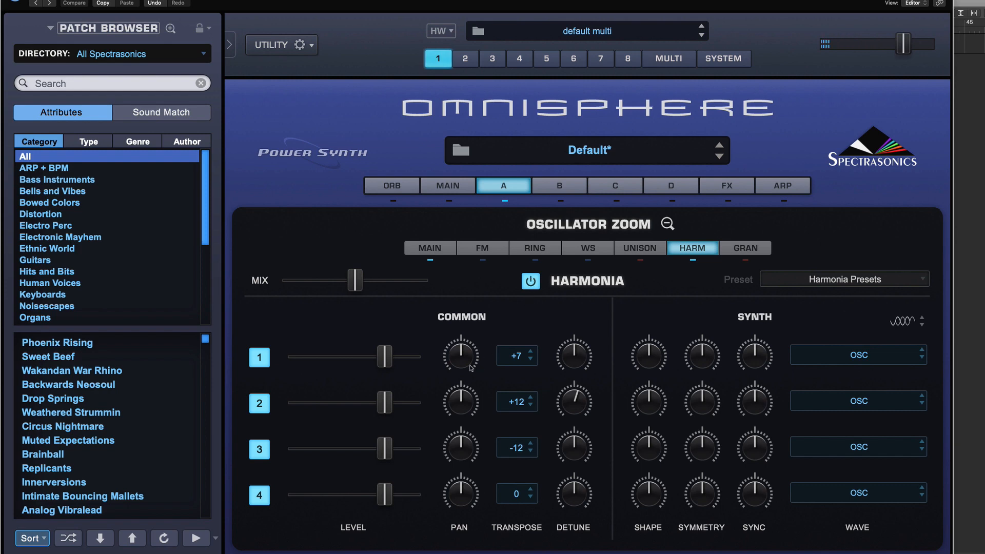
Adjust the Harmonia voices' pan, lower their four level sliders, and turn the detune of voices 1 and 4.
drag(464, 377, 472, 370)
drag(461, 448, 464, 477)
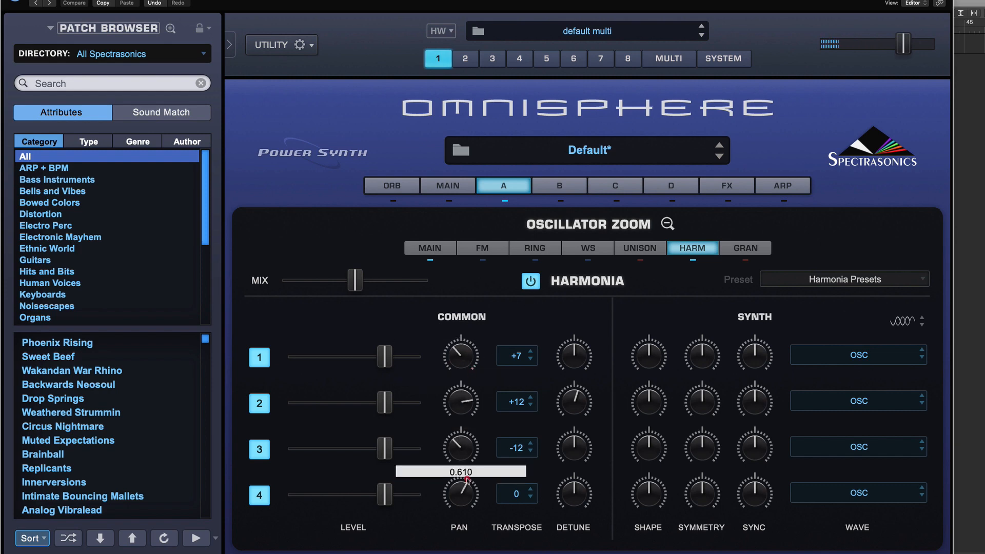
drag(385, 357, 365, 356)
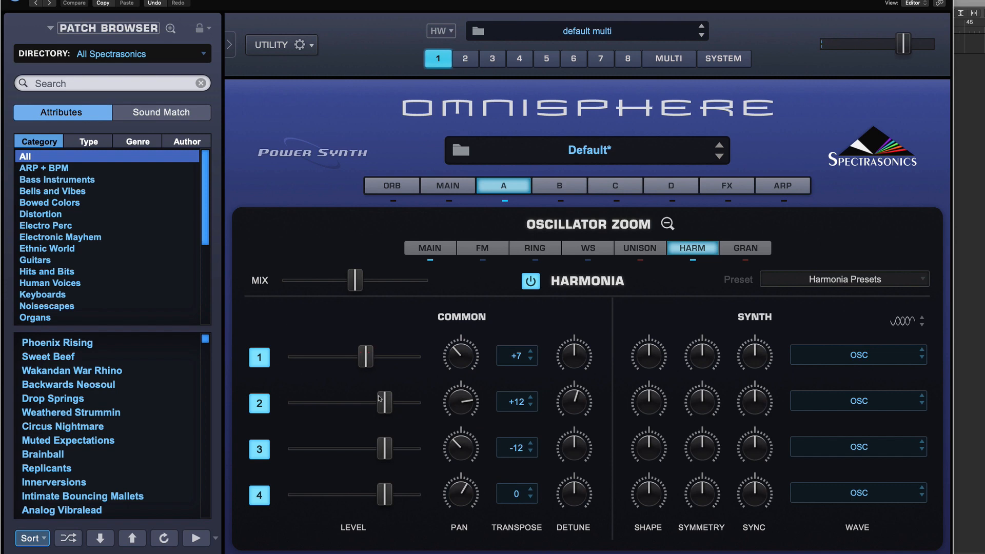
drag(385, 403, 372, 403)
drag(385, 449, 376, 448)
drag(385, 495, 367, 495)
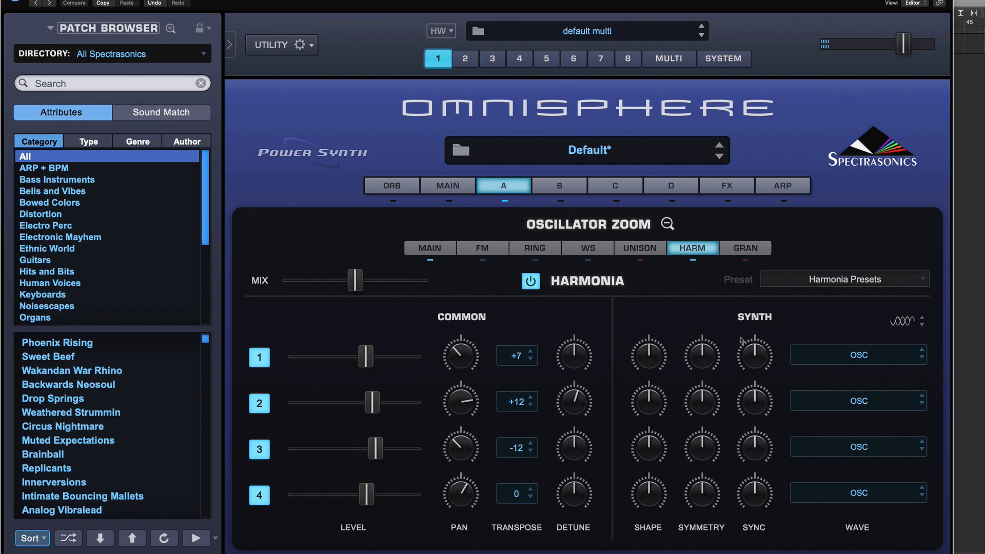
drag(568, 487, 574, 494)
drag(564, 357, 569, 353)
Adjust the Synth Shape, Symmetry and Sync knobs for the Harmonia voices.
drag(645, 351, 644, 369)
drag(659, 404, 660, 393)
drag(705, 408, 707, 394)
drag(710, 458, 711, 446)
drag(649, 455, 649, 476)
drag(703, 493, 758, 480)
drag(755, 400, 754, 418)
drag(755, 360, 754, 377)
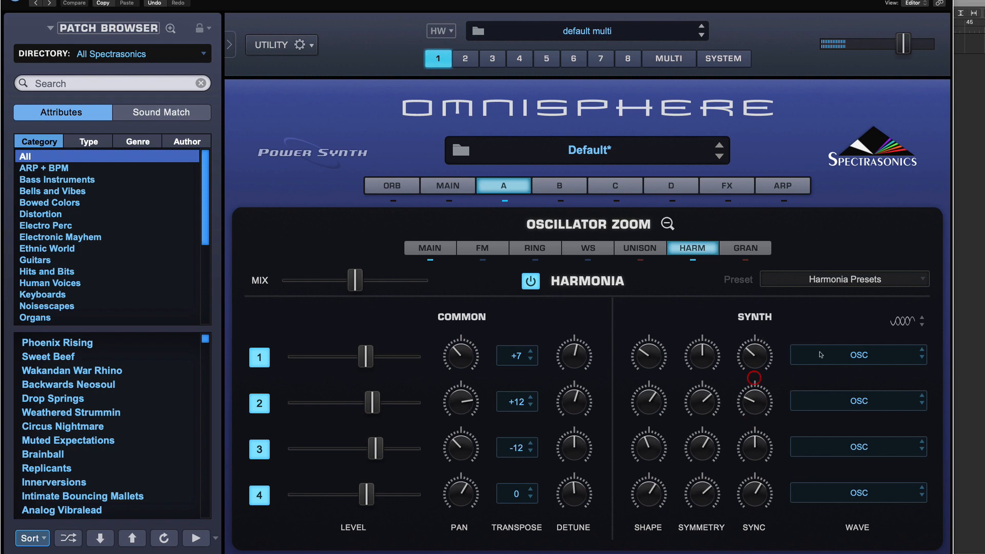
Browse the voice wave menu and the Harmonia preset menu, then return to the Unison page.
click(904, 363)
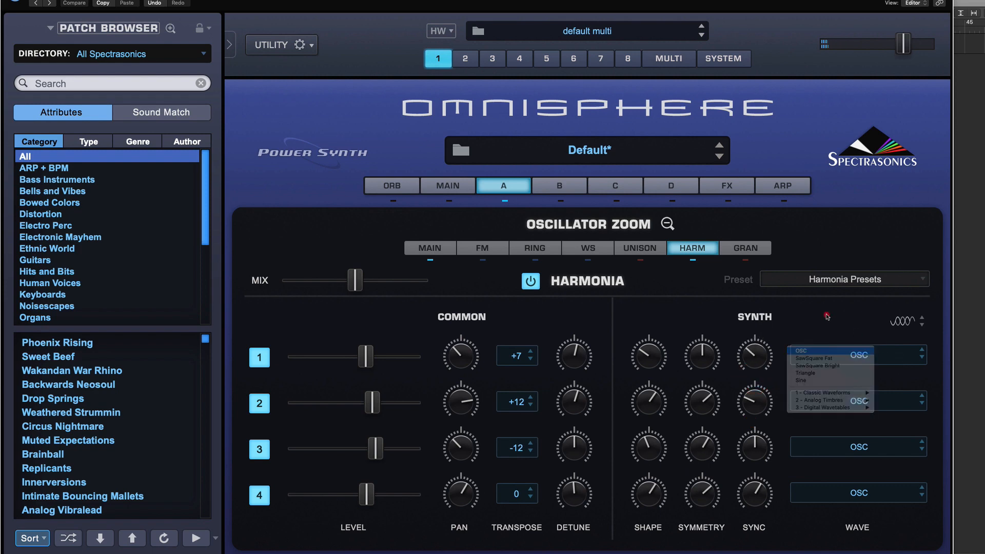
click(806, 315)
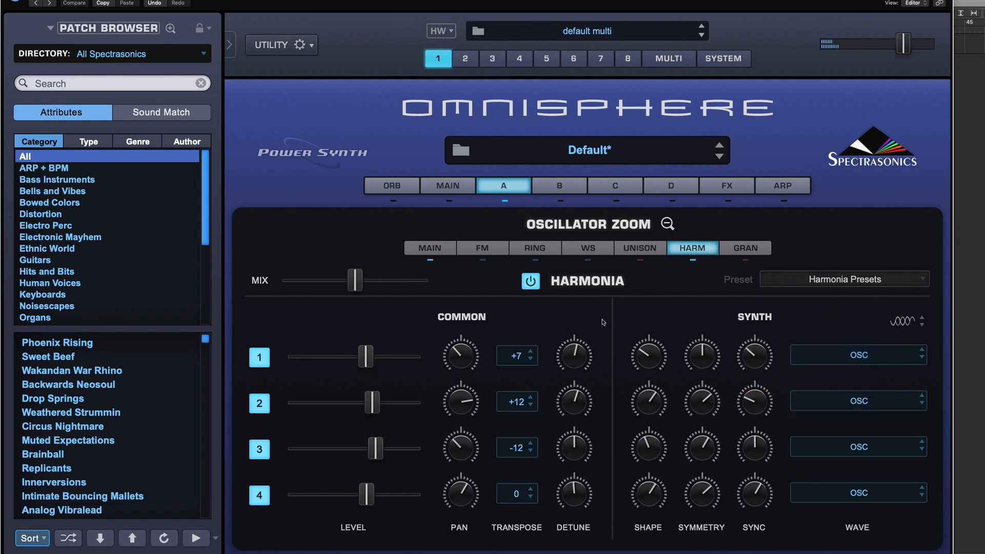
click(834, 283)
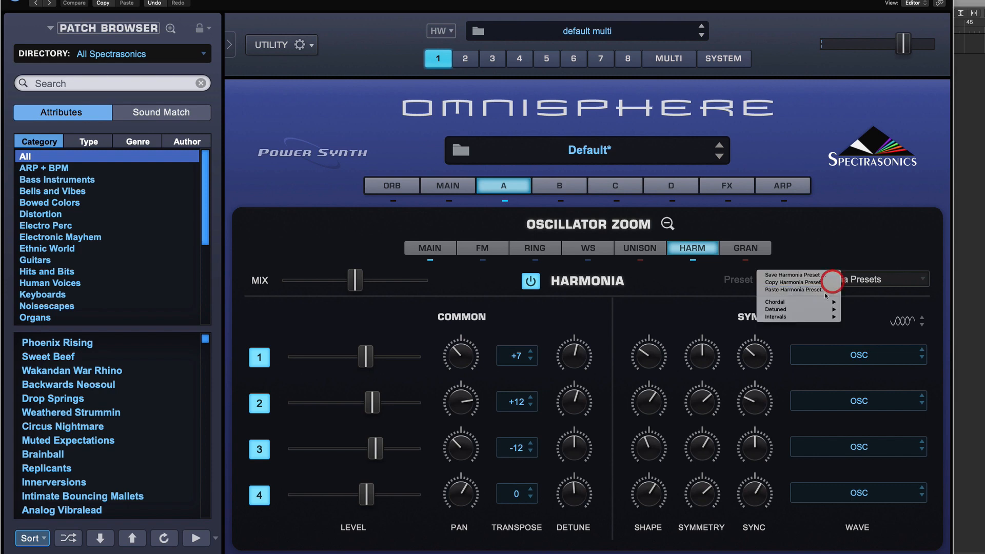
click(658, 248)
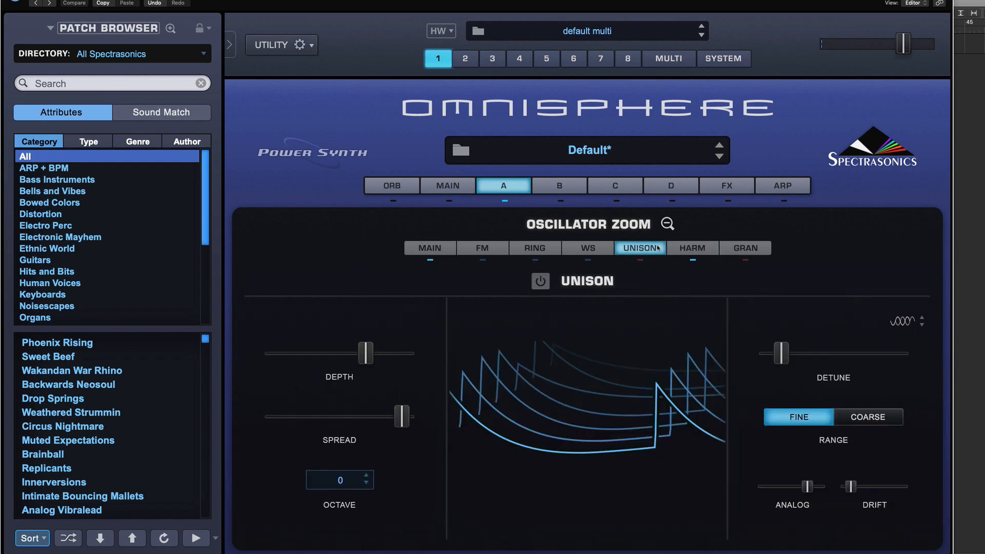
Look through the Waveshaper, Ring Modulation, FM, Harmonia and Granular zoom pages, then close the oscillator zoom.
click(590, 249)
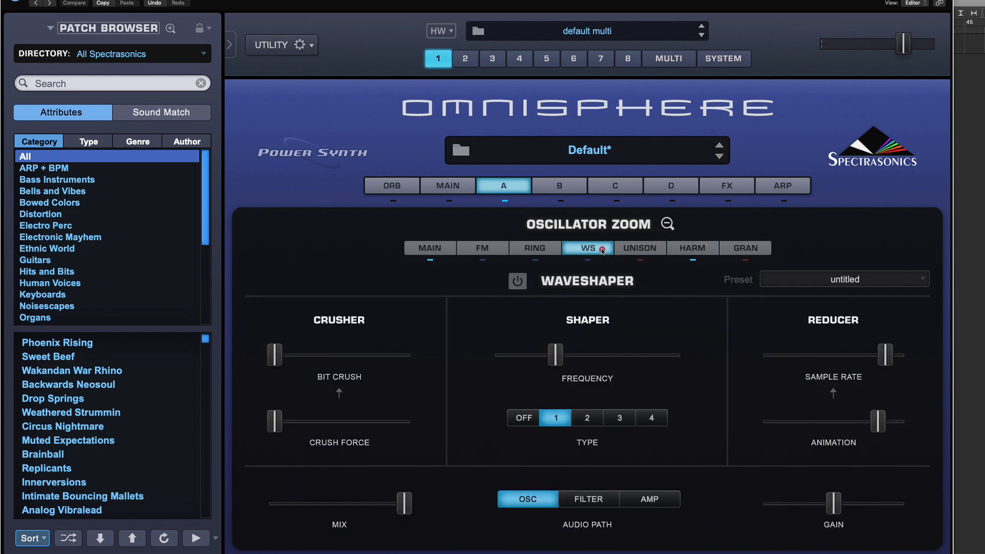
click(867, 277)
click(519, 247)
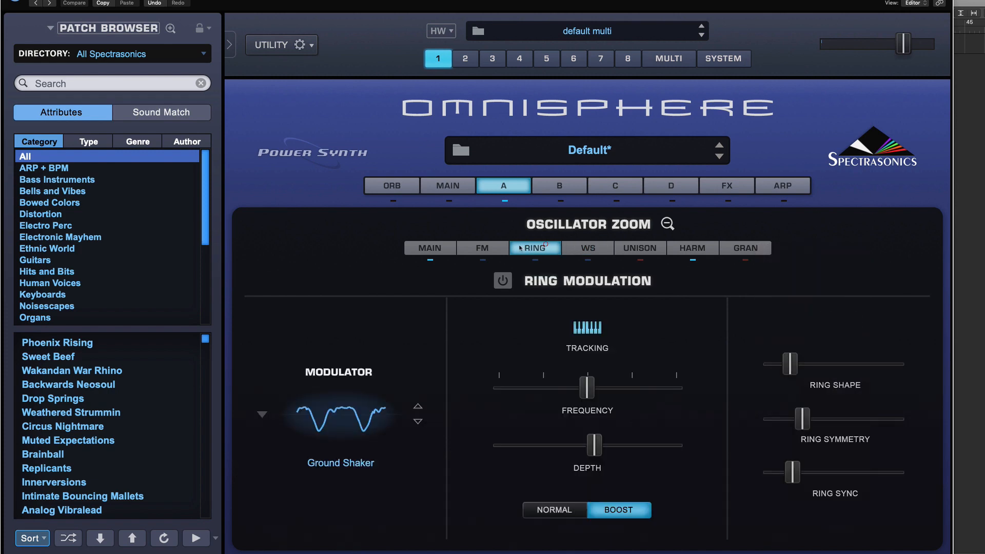
click(478, 248)
click(672, 248)
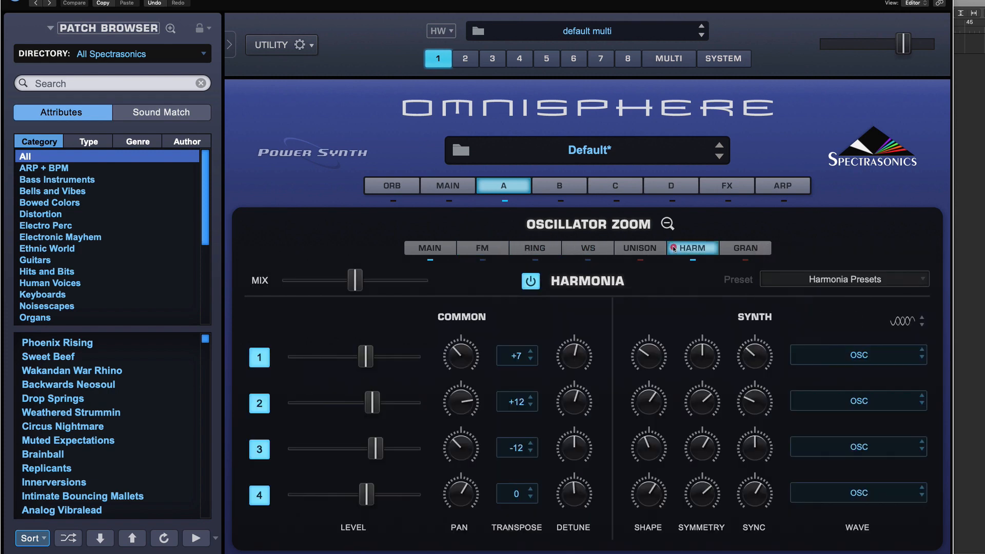
click(478, 249)
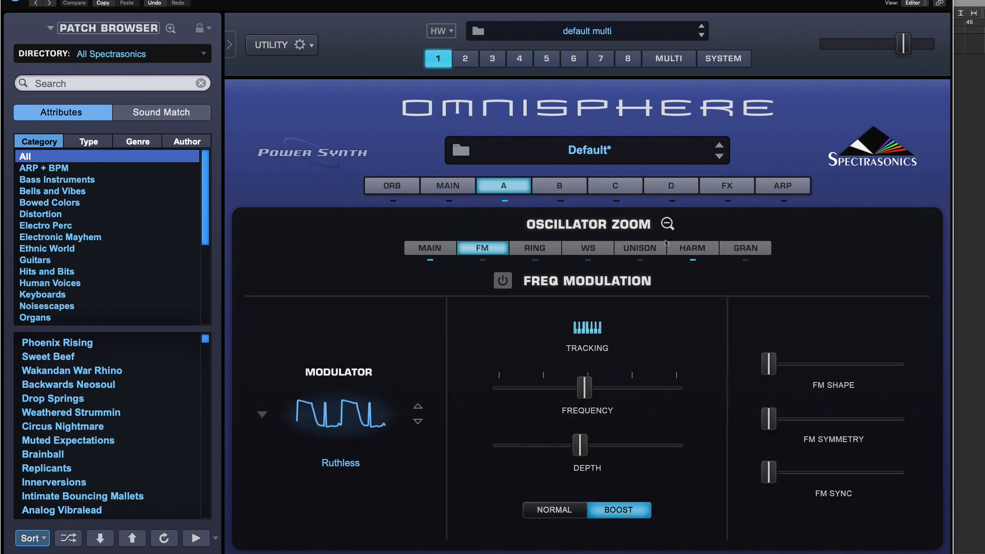
click(751, 249)
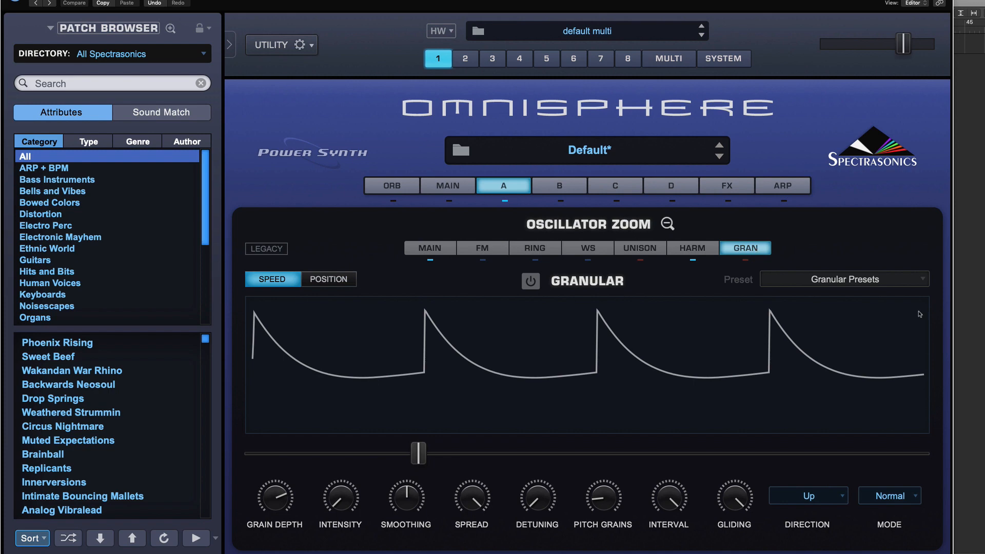
click(668, 223)
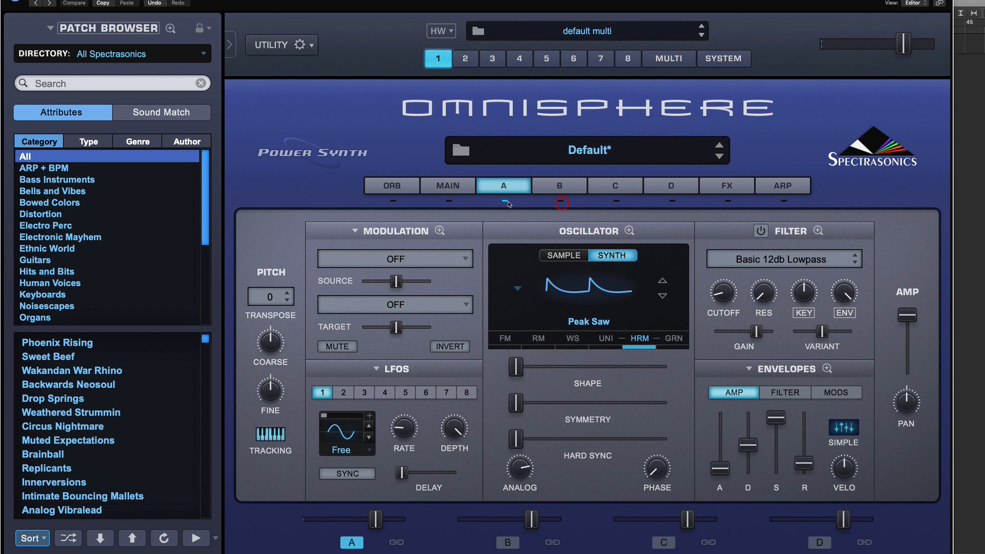
Switch to layer B and change its oscillator waveform to Triangle.
click(560, 187)
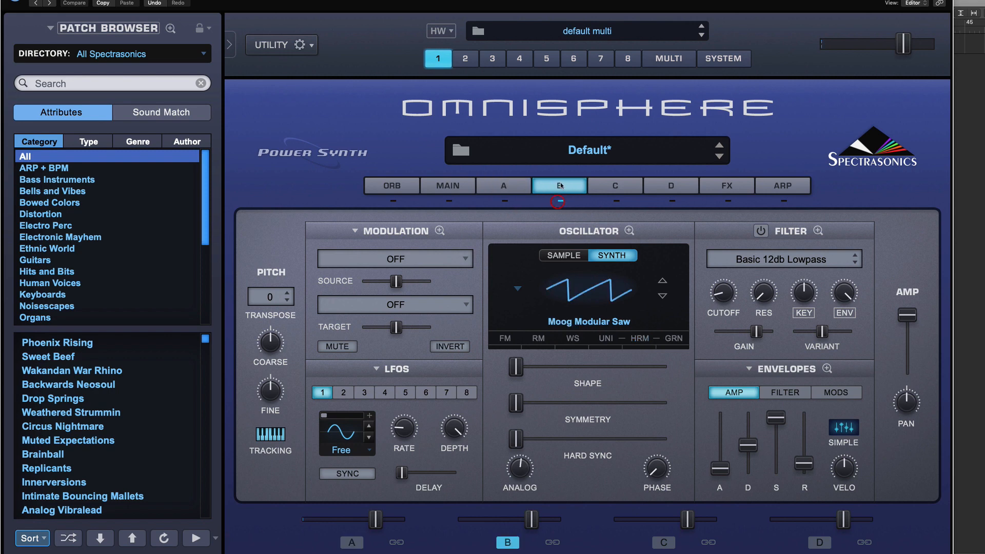
click(568, 323)
click(523, 290)
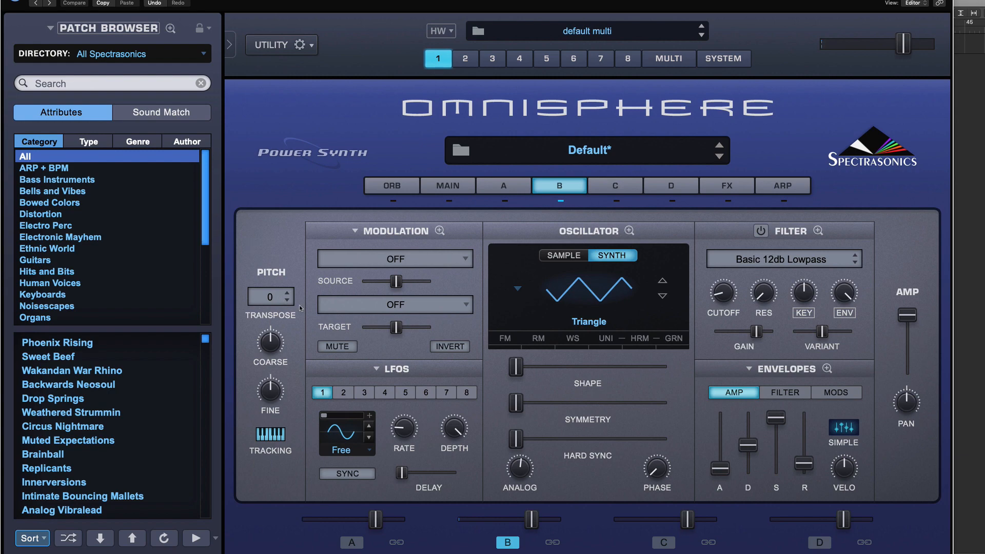
Turn on the Waveshaper for layer B and raise its Bit Crush, Crush Force, Sample Rate and Animation sliders.
click(629, 231)
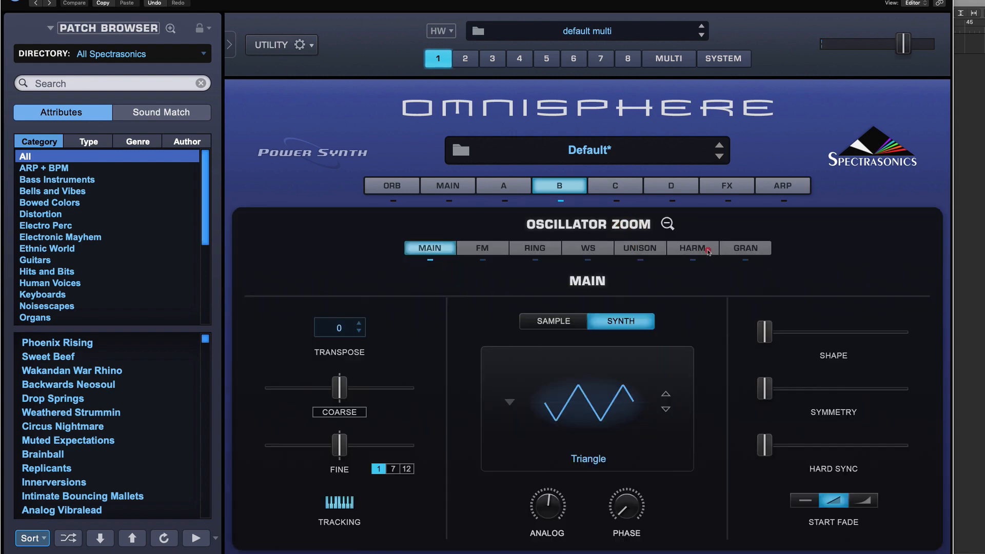
click(708, 251)
click(629, 248)
click(582, 248)
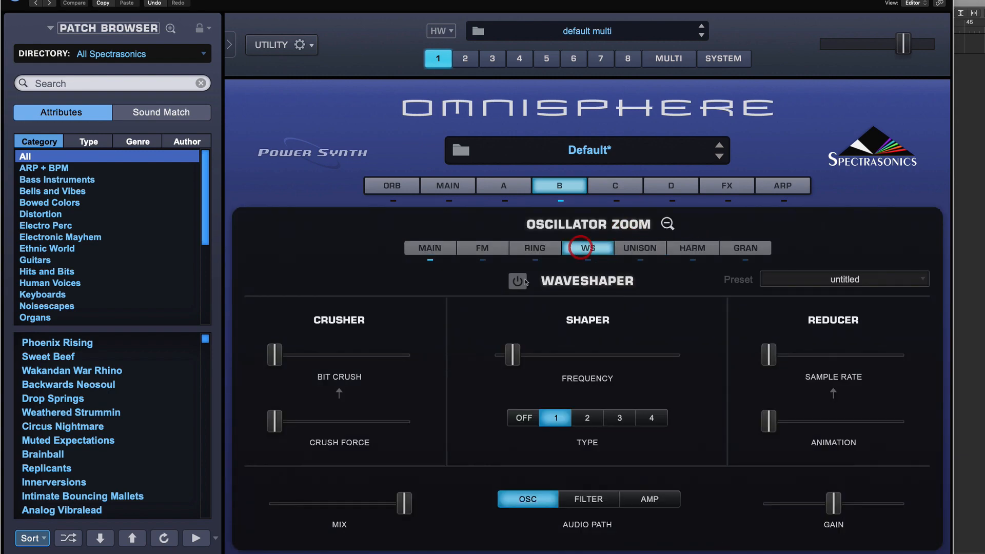
click(519, 282)
drag(274, 354, 366, 355)
drag(275, 421, 322, 431)
drag(769, 354, 807, 356)
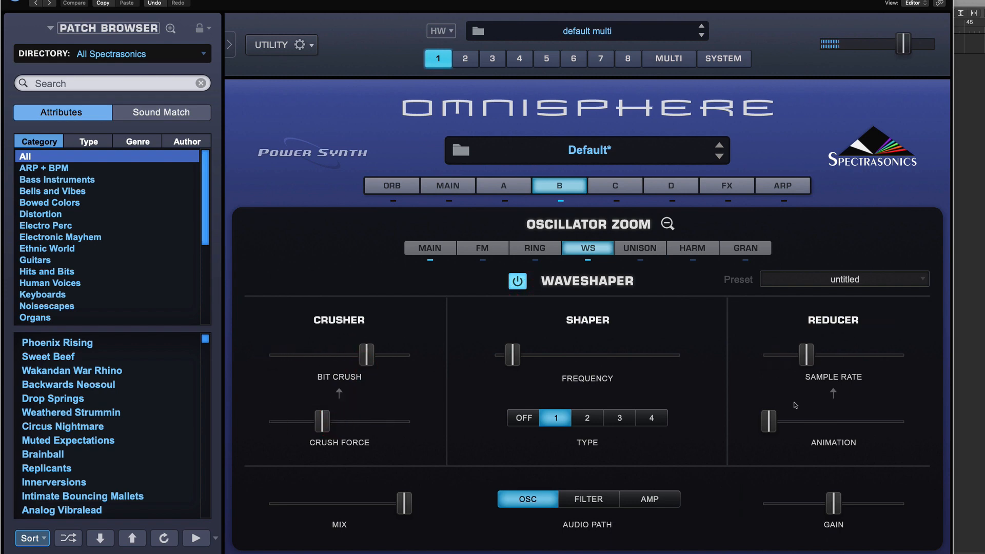
drag(769, 421, 785, 422)
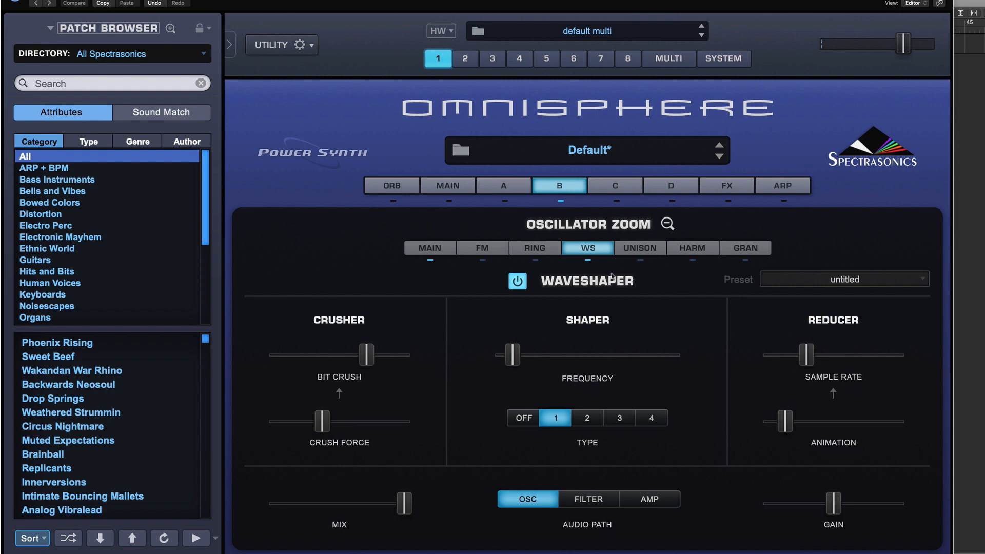
click(667, 224)
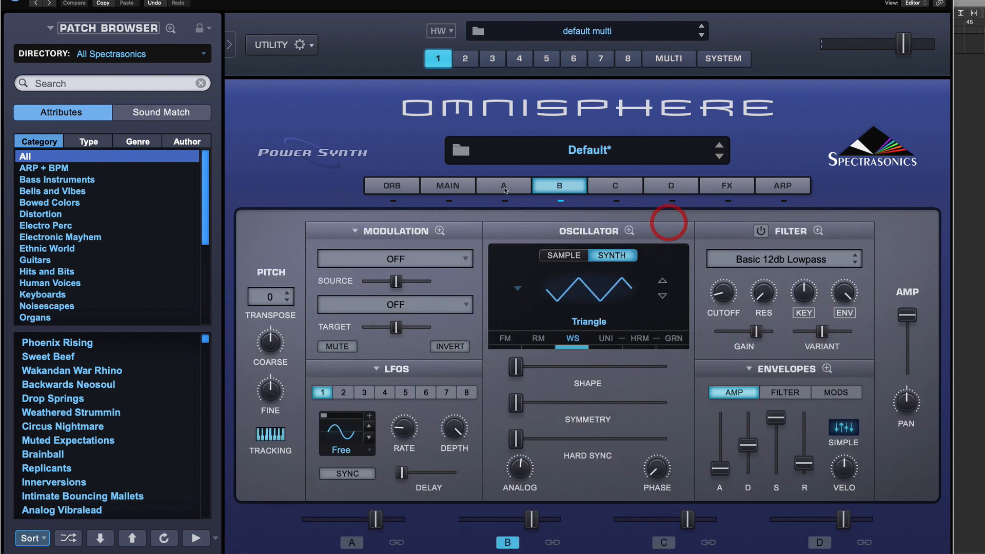
Compare the Harmonia zoom pages of layers A and B by switching between the two layers.
click(506, 187)
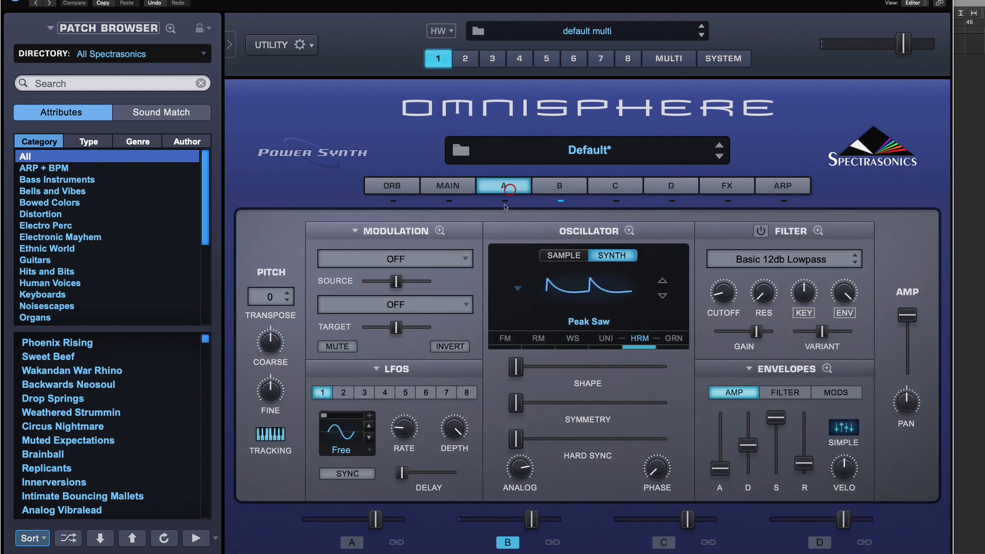
click(629, 230)
click(692, 249)
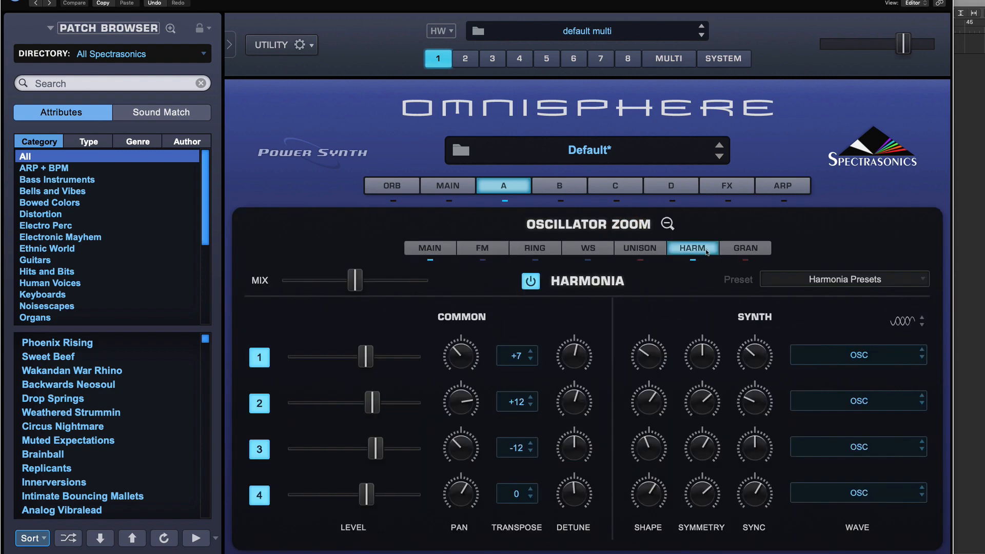
click(556, 186)
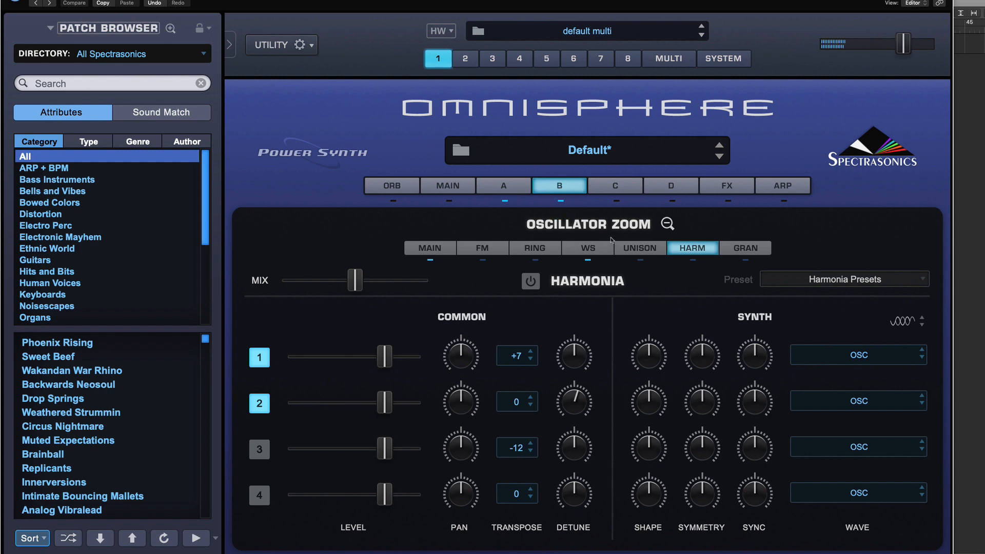
click(517, 191)
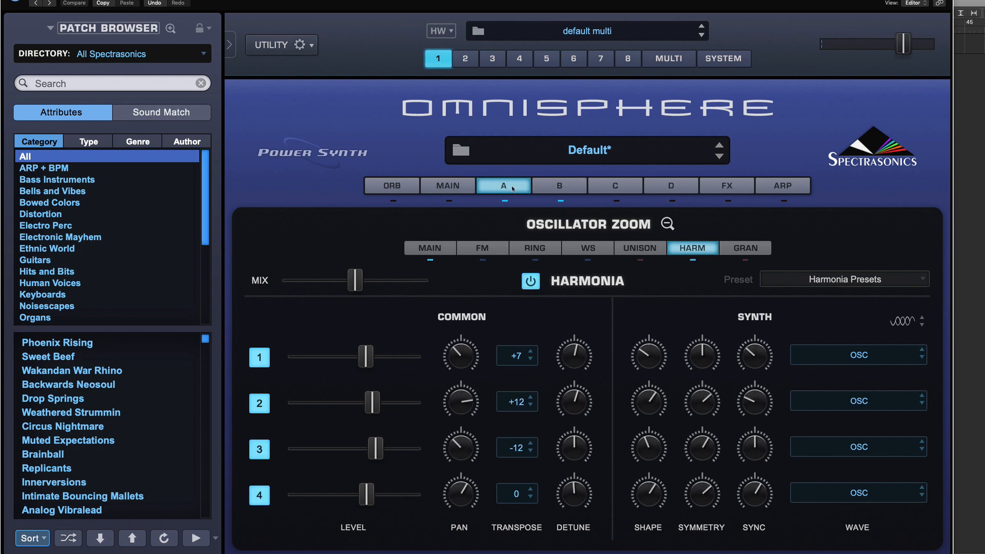
click(575, 188)
click(501, 183)
click(668, 224)
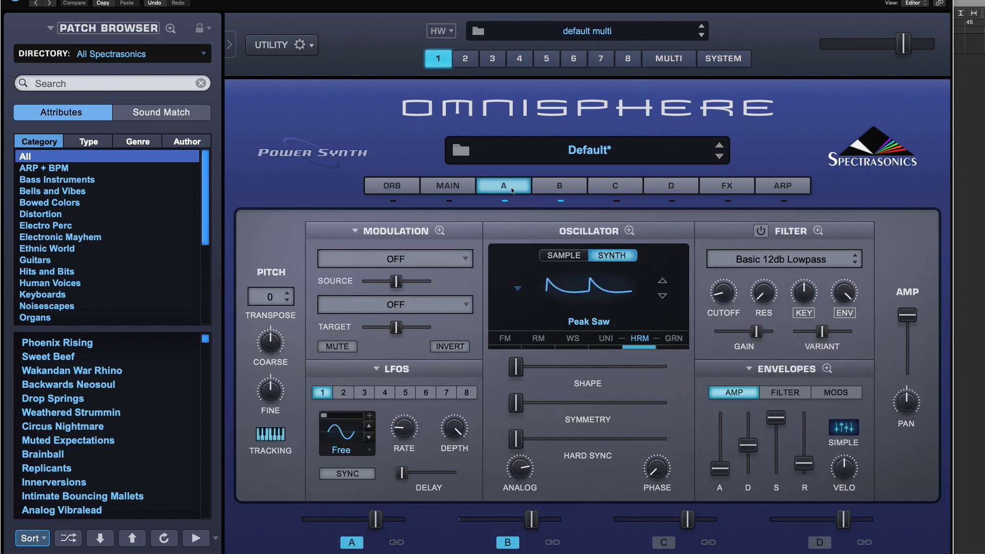
Revisit the Harmonia and Ring Modulation zoom pages while switching between layers A and B.
click(629, 230)
click(692, 248)
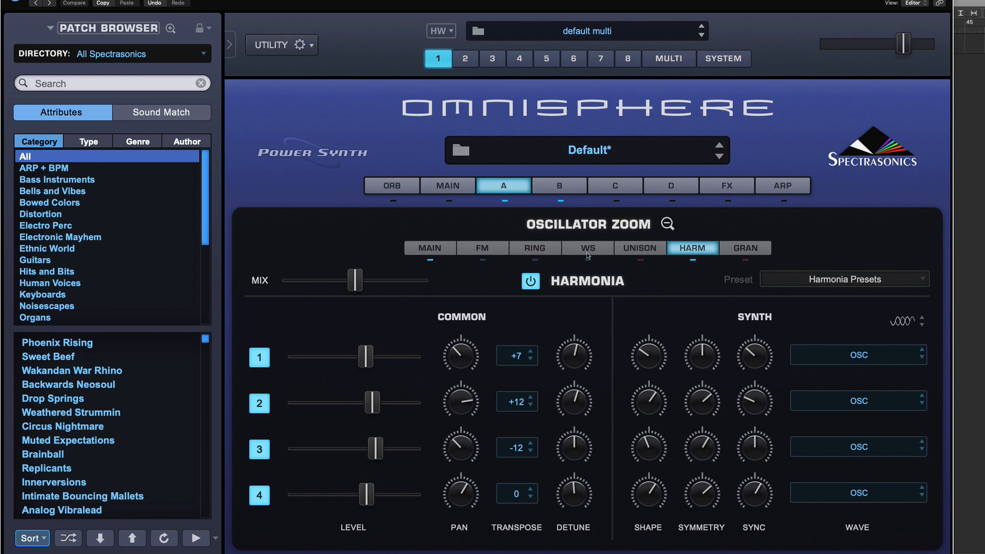
click(566, 184)
click(692, 260)
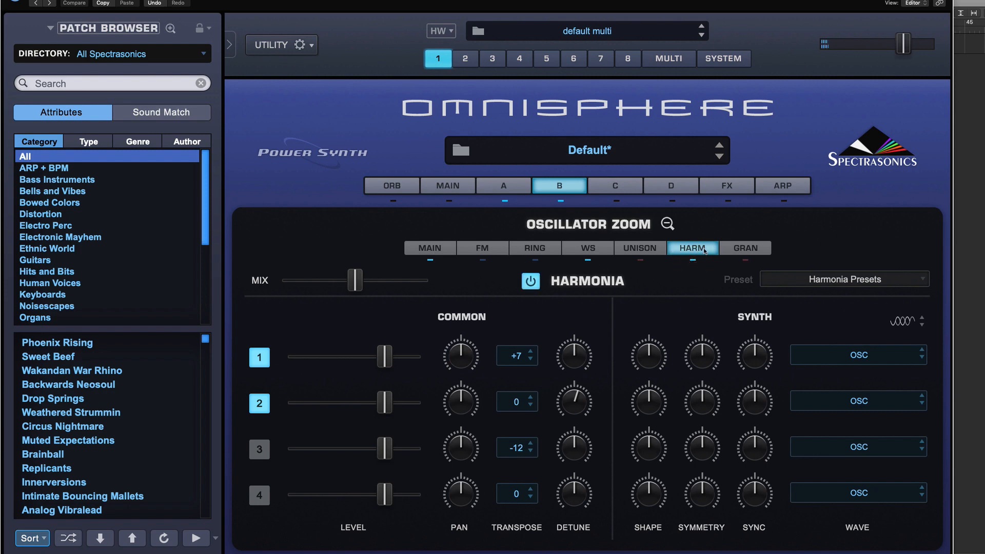
click(693, 261)
click(598, 248)
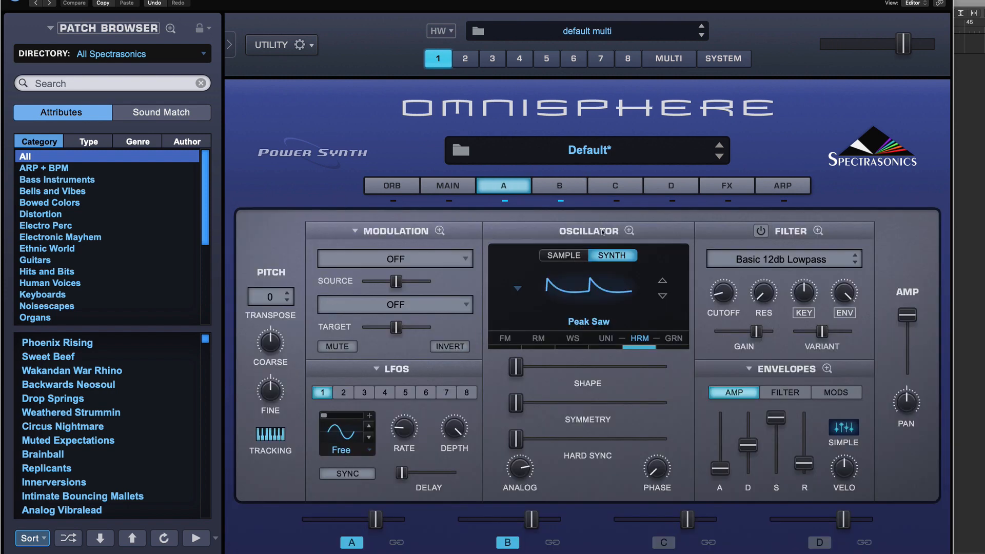
click(629, 231)
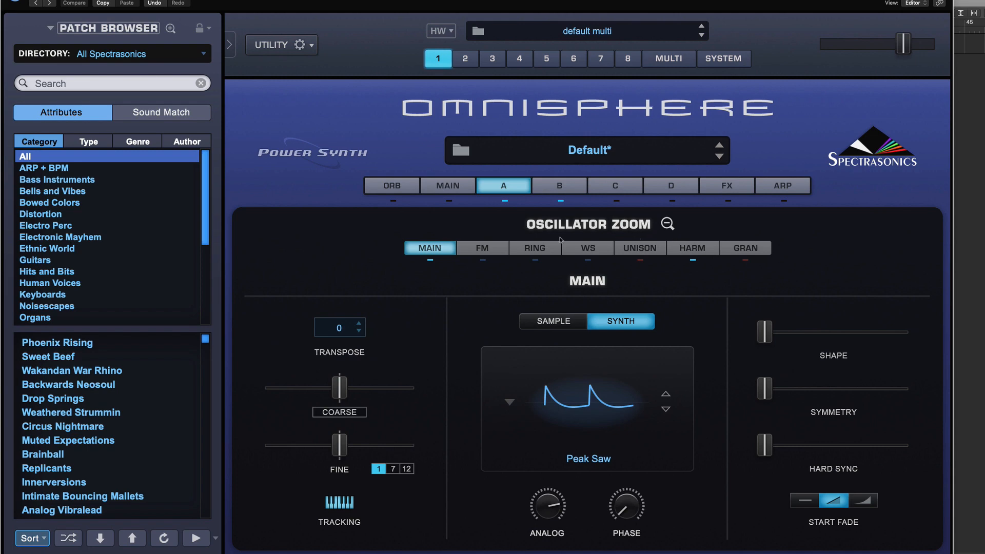
click(538, 247)
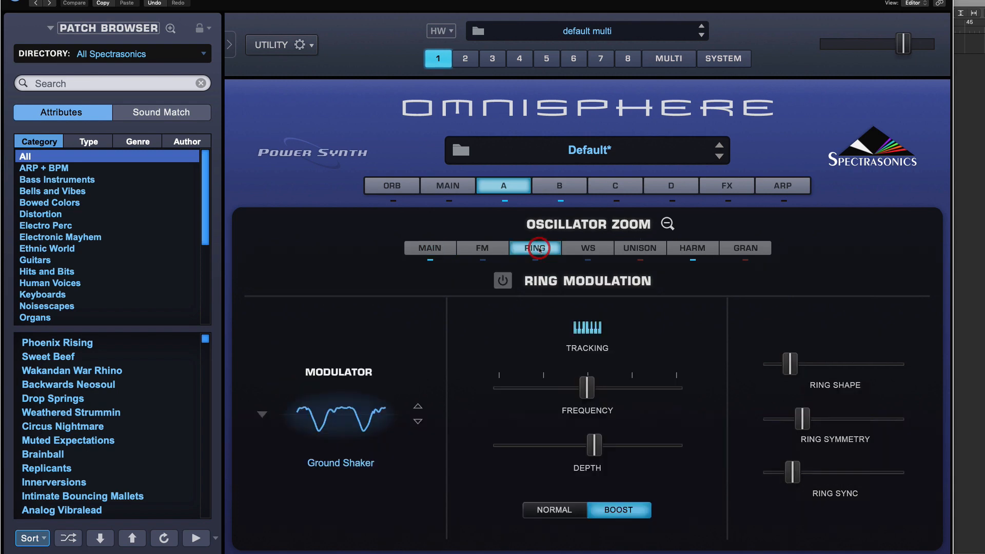
click(666, 223)
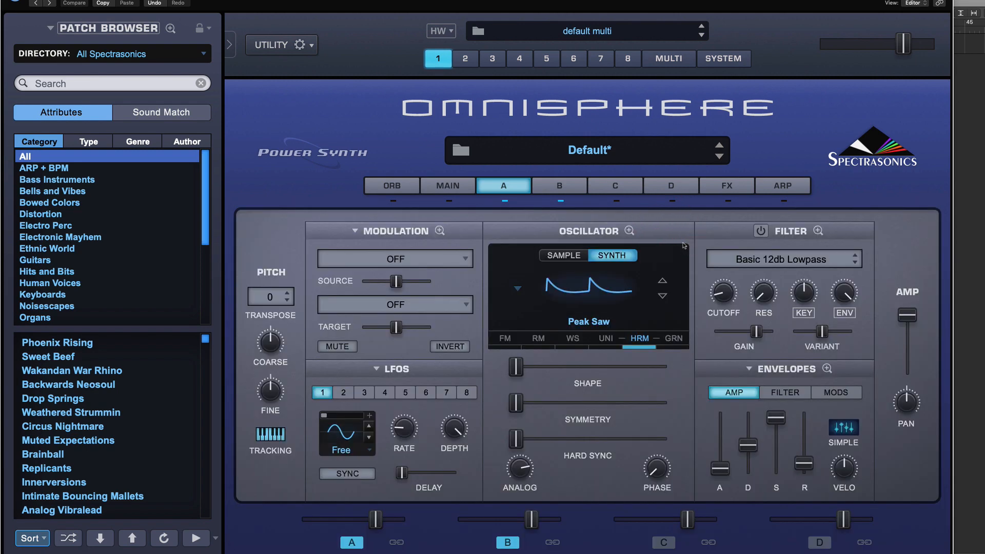
click(571, 188)
click(513, 190)
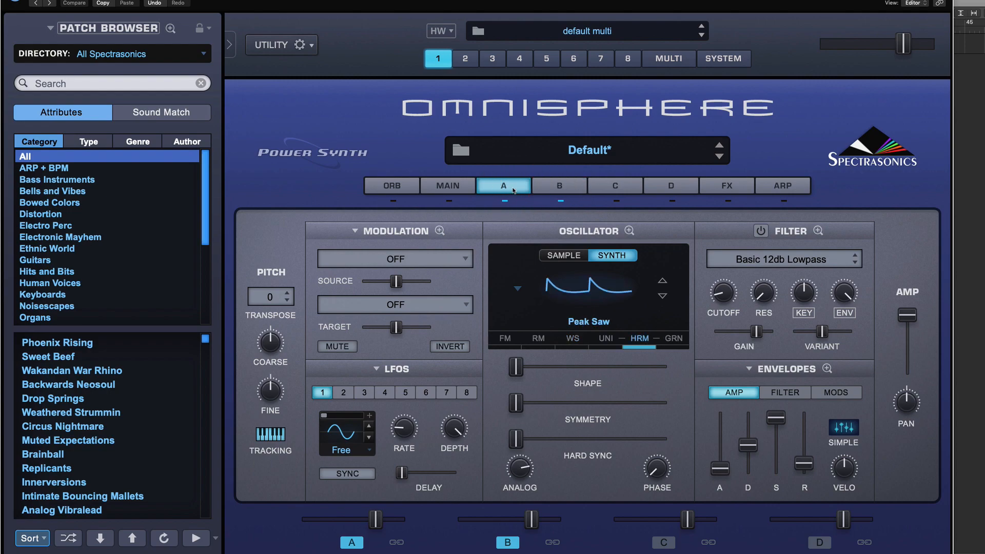